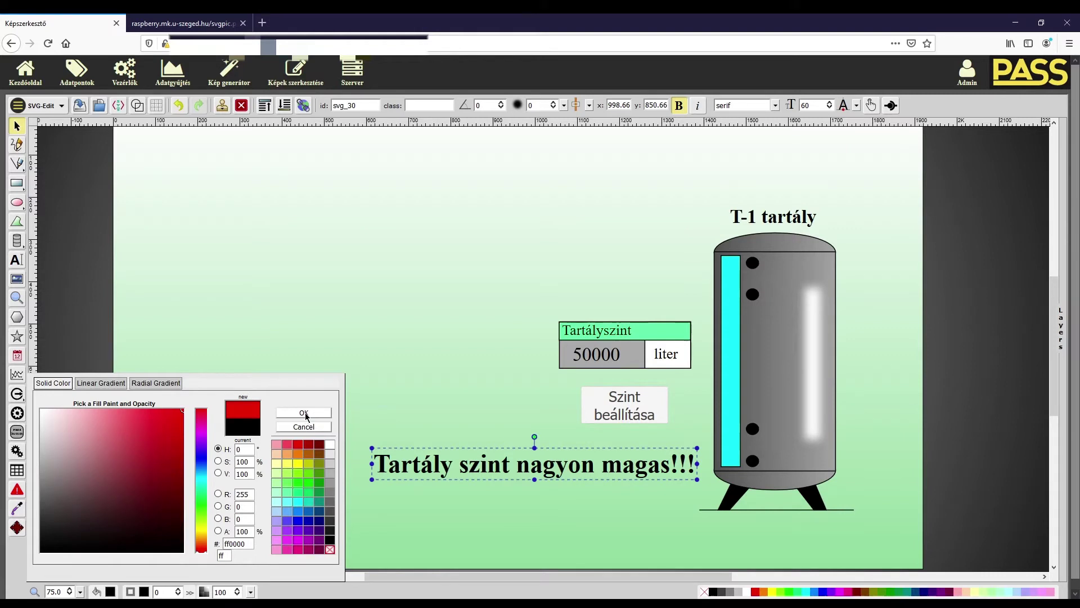
Apply the red fill to the "Tartály szint nagyon magas!!!" text and save the picture
click(331, 404)
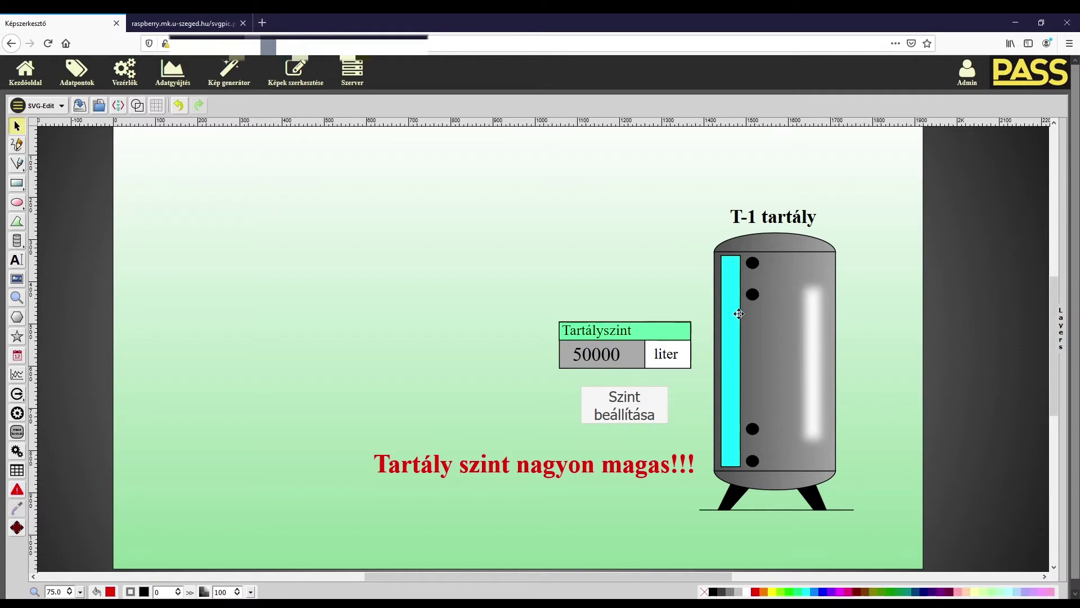
click(80, 107)
click(80, 107)
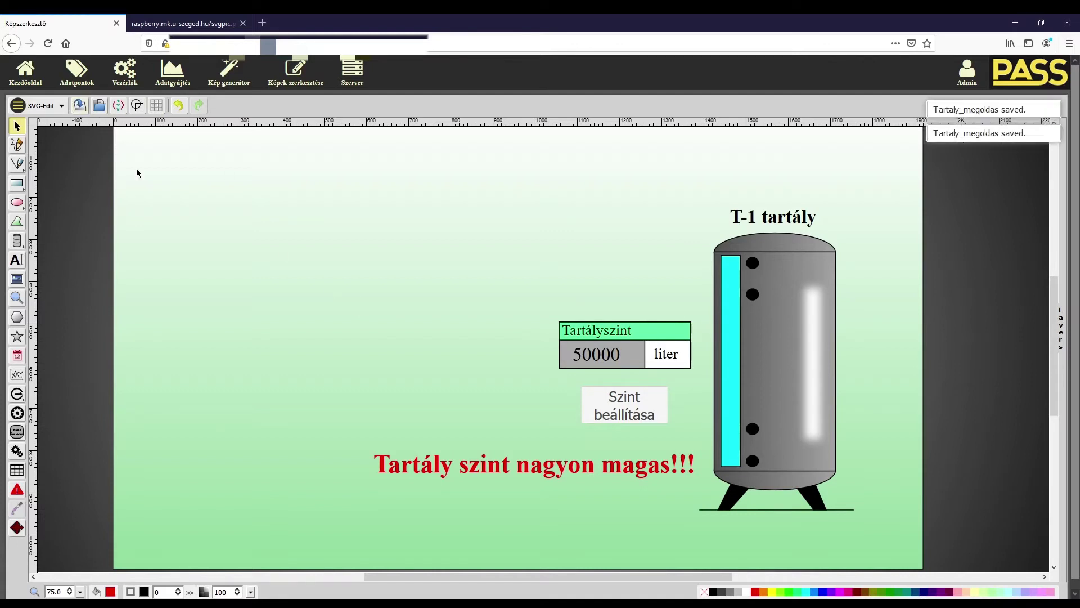
Open the data point list in a separate browser tab and add an Analog Input named Tartaly_szint_liter
middle_click(77, 70)
click(172, 20)
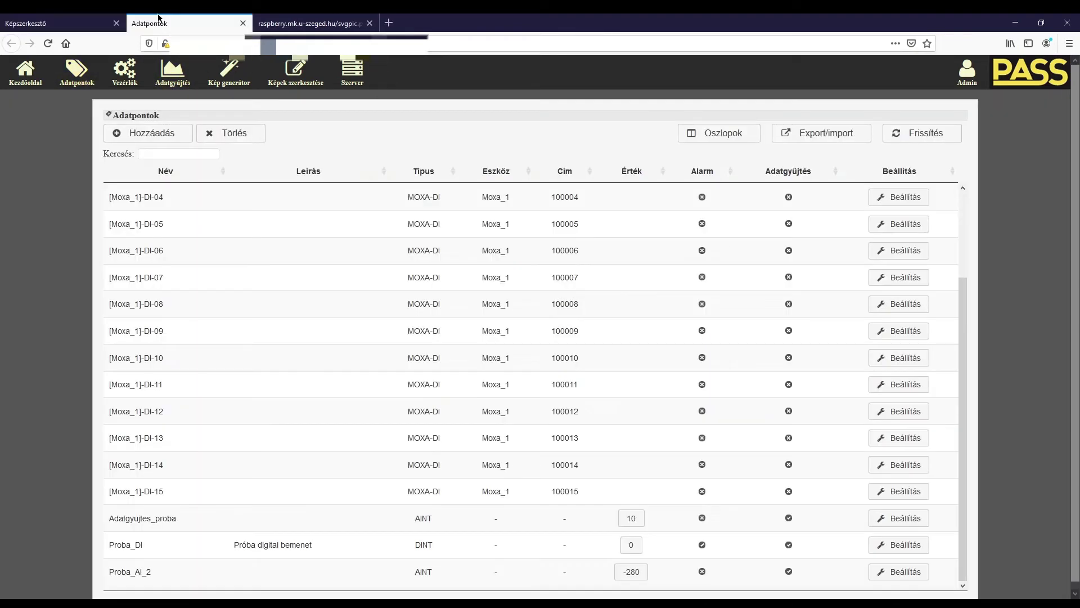
click(135, 138)
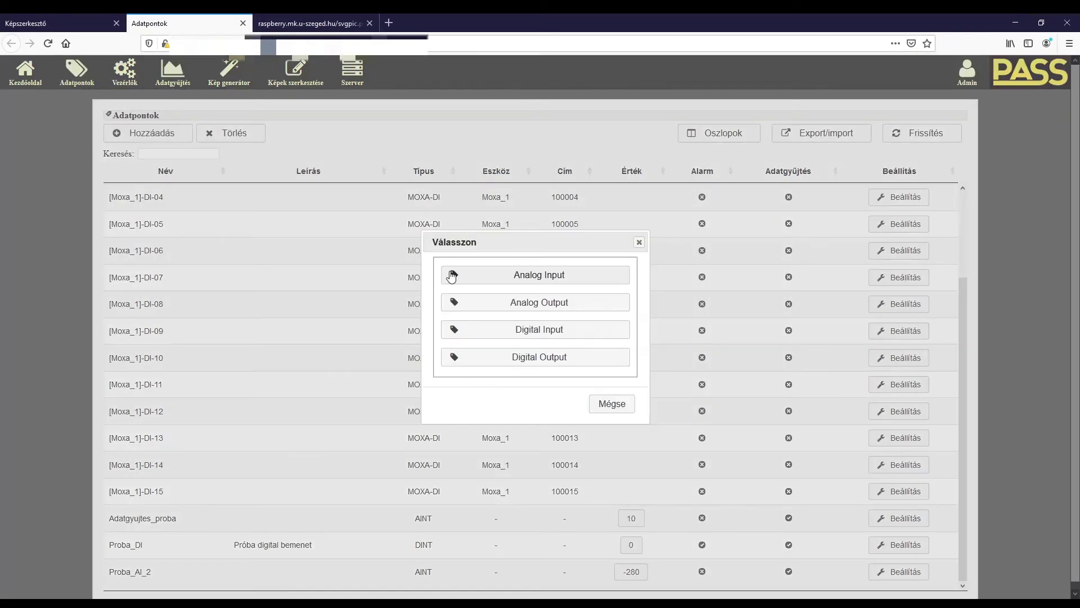
click(579, 275)
text(Tartály)
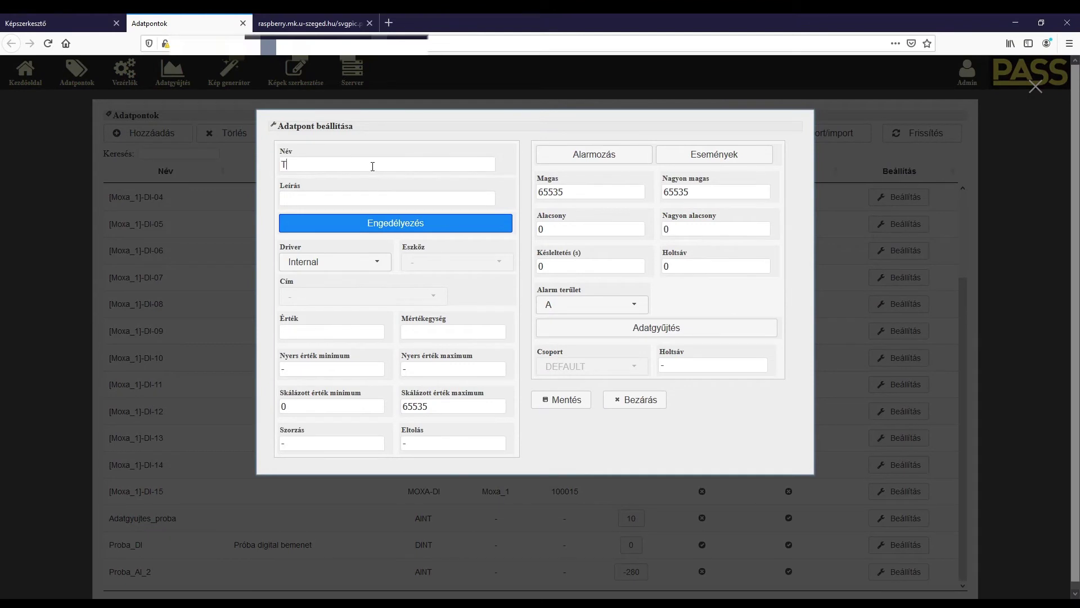
key(BackSpace)
key(BackSpace)
key(BackSpace)
text(taly_szint_liter)
Set the data point's scaled maximum to 50000 and its description to "T 1 tartály szintje literben"
double_click(429, 419)
text(50000)
click(394, 204)
text(Tartal)
key(BackSpace)
key(BackSpace)
key(BackSpace)
key(BackSpace)
key(BackSpace)
key(BackSpace)
text(t1)
key(BackSpace)
key(BackSpace)
text(T 1 tart)
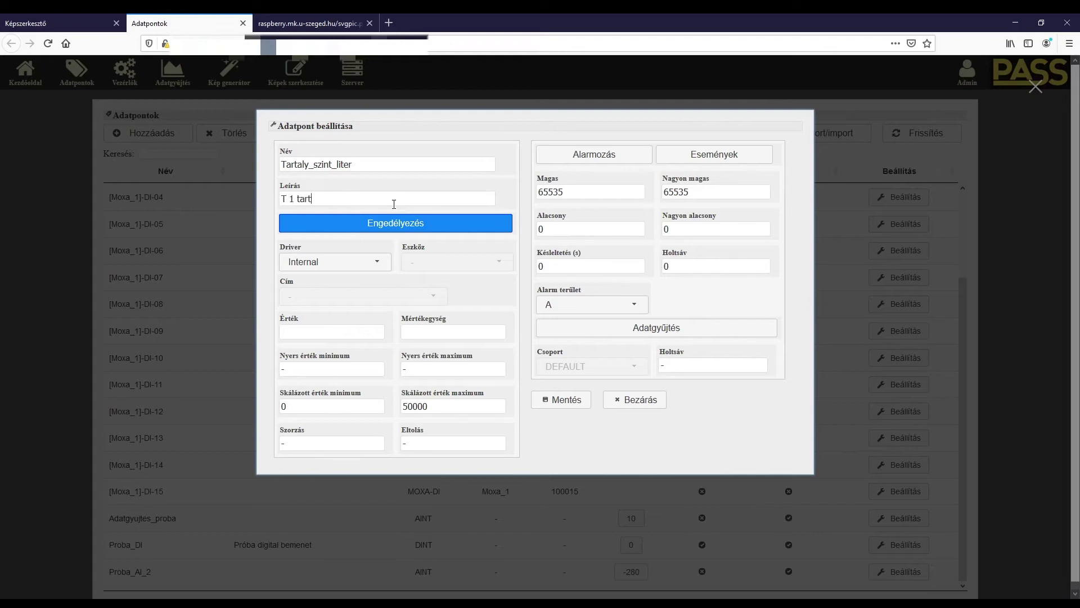
text(ály szintje literben)
Set the alarm limits to very high 45000, high 40000, very low 5000 and low 10000
double_click(688, 198)
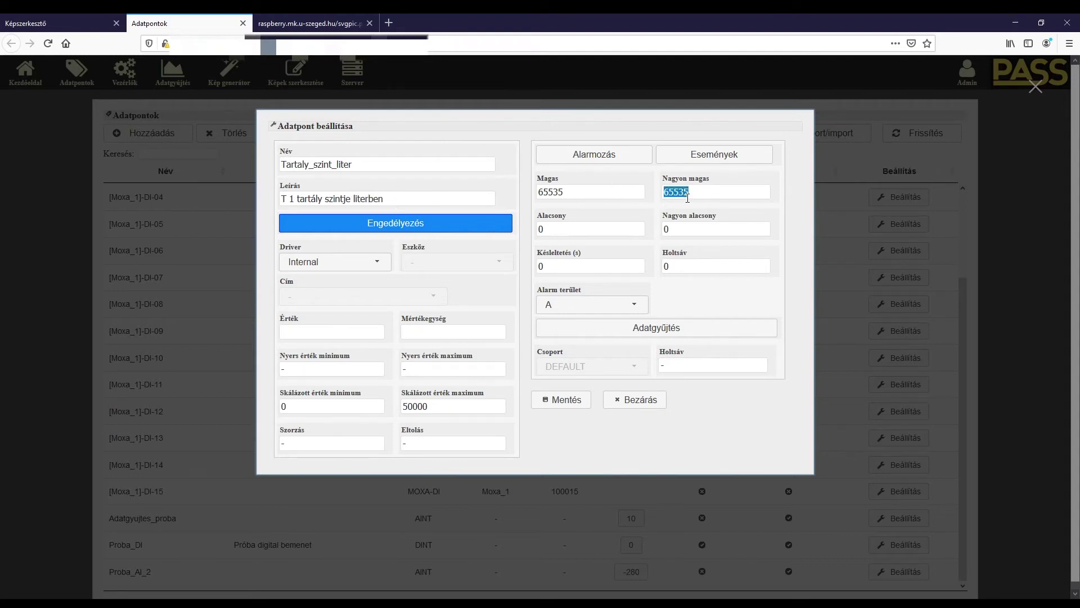
text(45000)
double_click(596, 199)
text(40000)
double_click(687, 240)
text(5000)
key(ctrl+a)
text(10000)
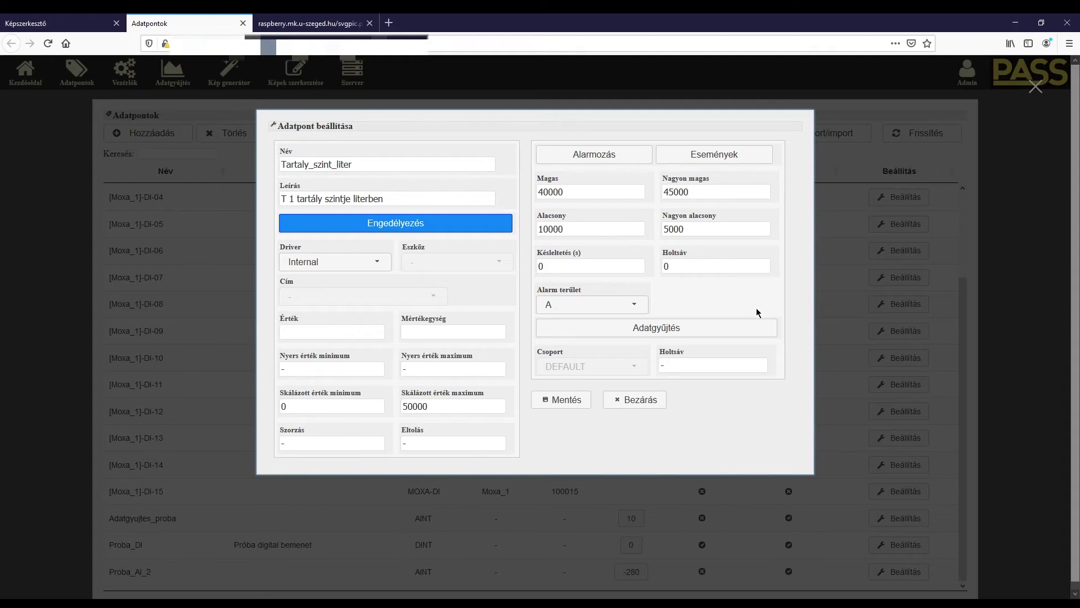
Enable alarming for Tartaly_szint_liter in alarm area A and save the data point
click(614, 156)
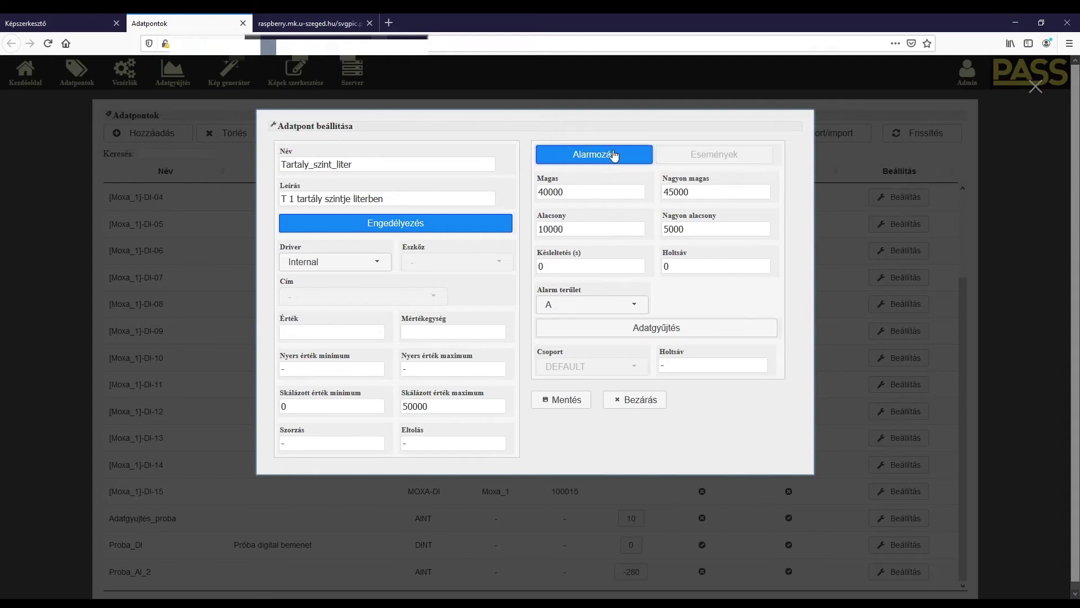
click(574, 306)
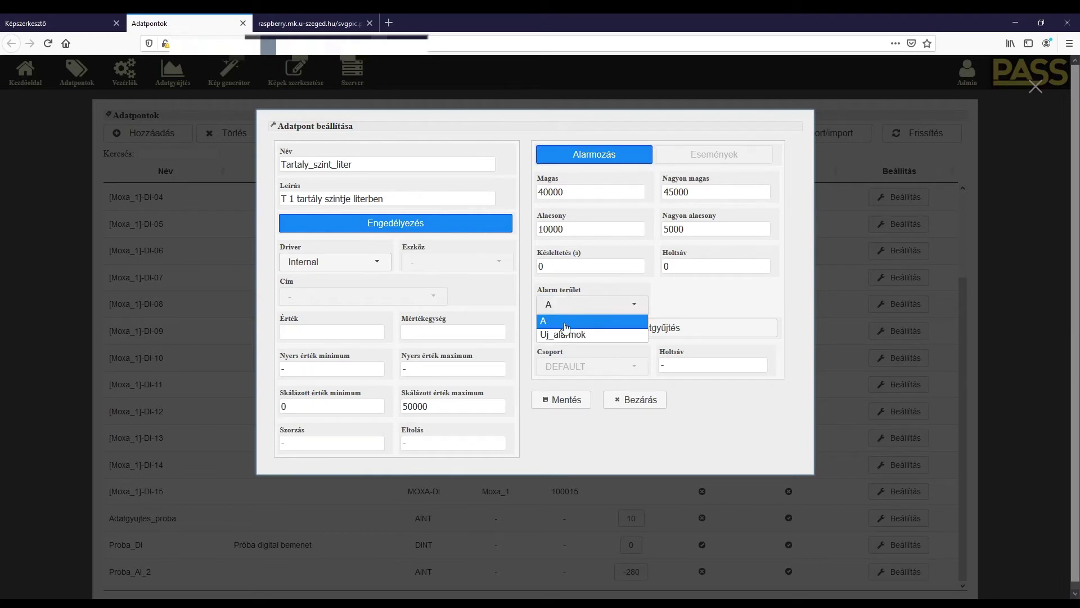
click(578, 318)
click(578, 320)
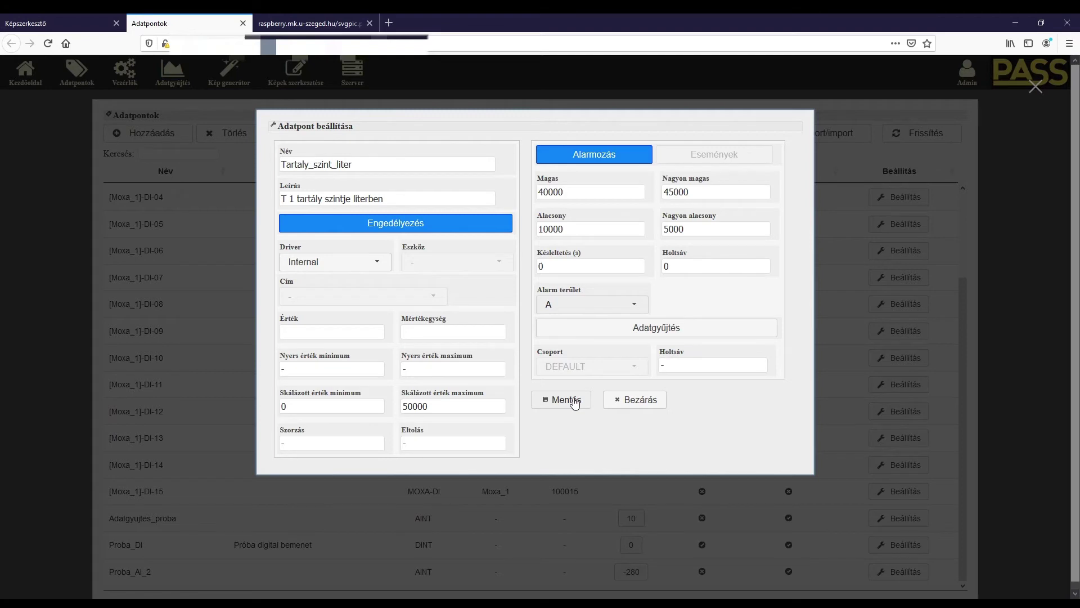
click(564, 399)
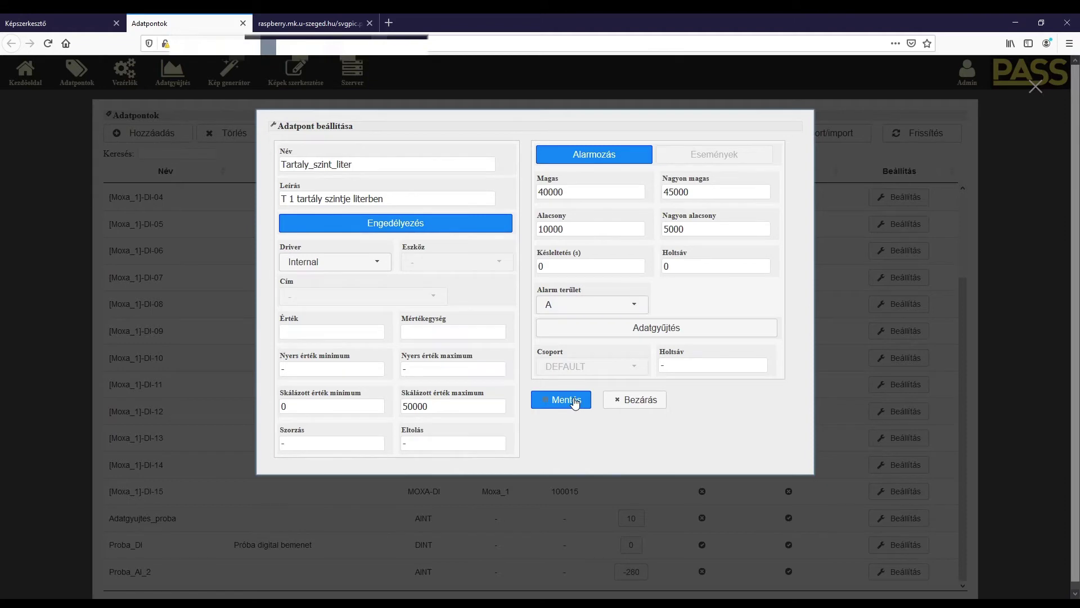
scroll(361, 439, down, 1)
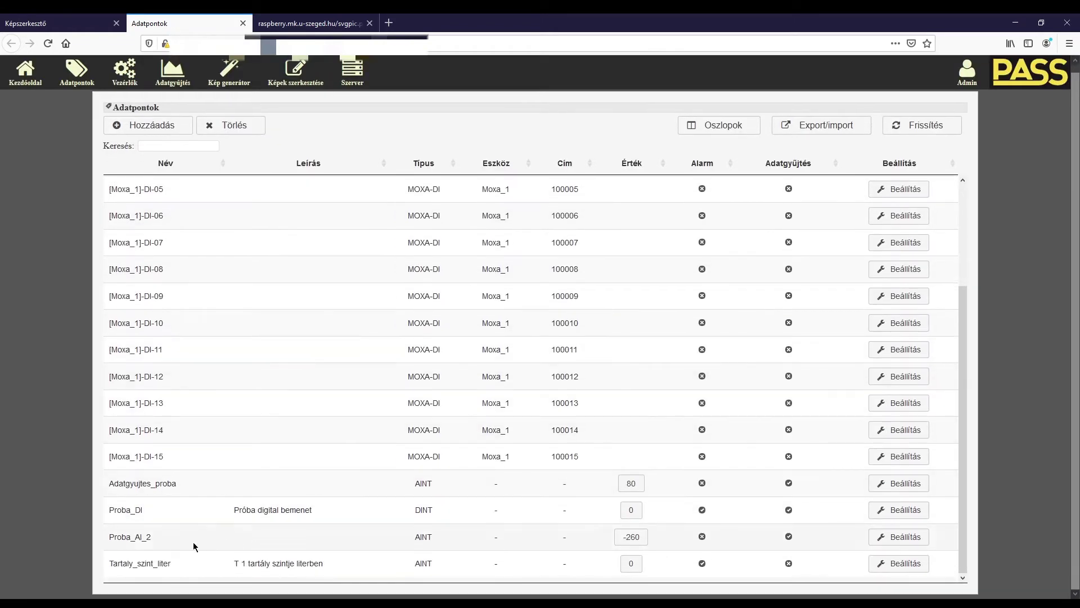
Add another Analog Input named Tartaly_szint_oszlop with the description "T 1 tartály szintoszlop grafika"
click(157, 125)
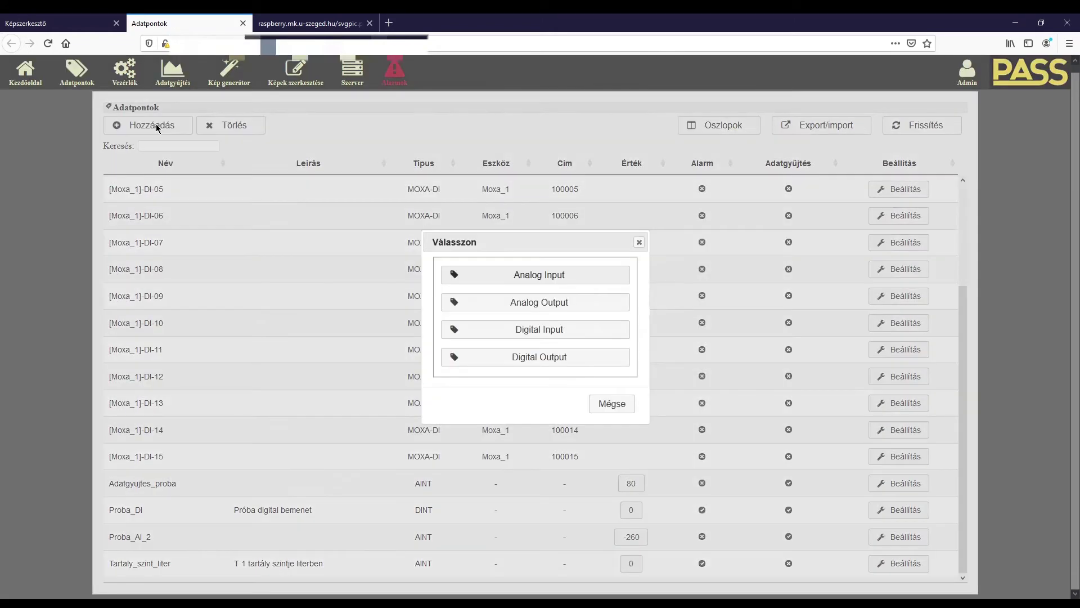
click(550, 275)
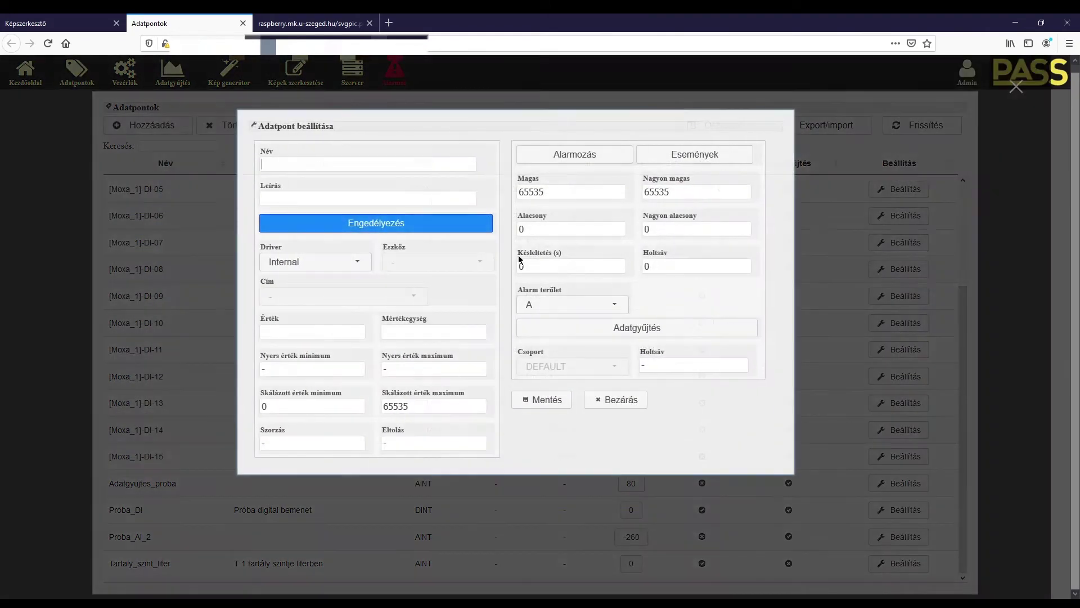
text(Tar)
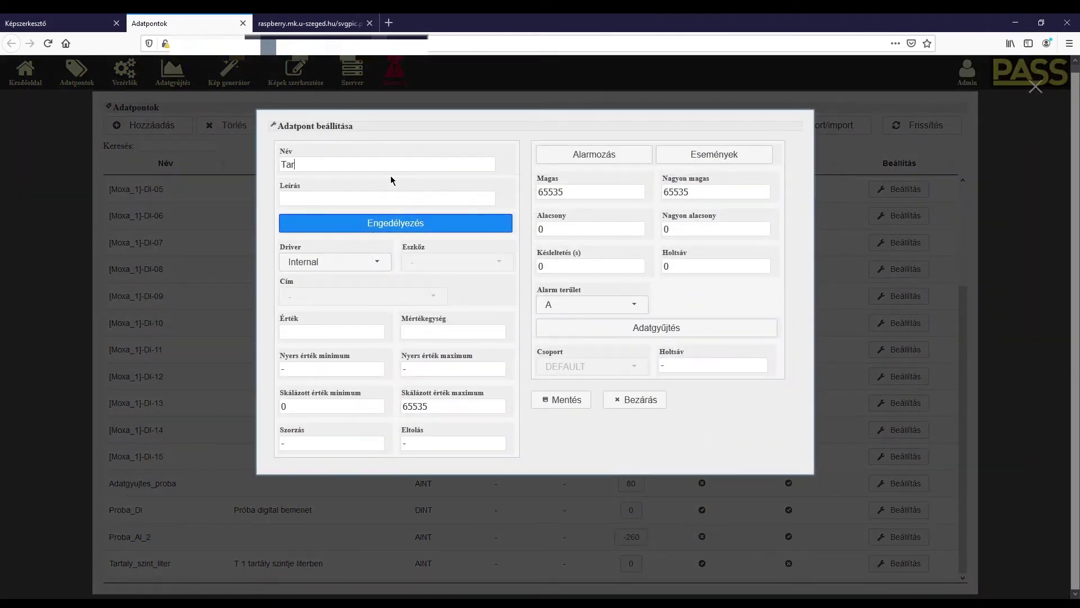
text(taly_szint_oszlop)
key(Tab)
text(T 1 tartály szintos)
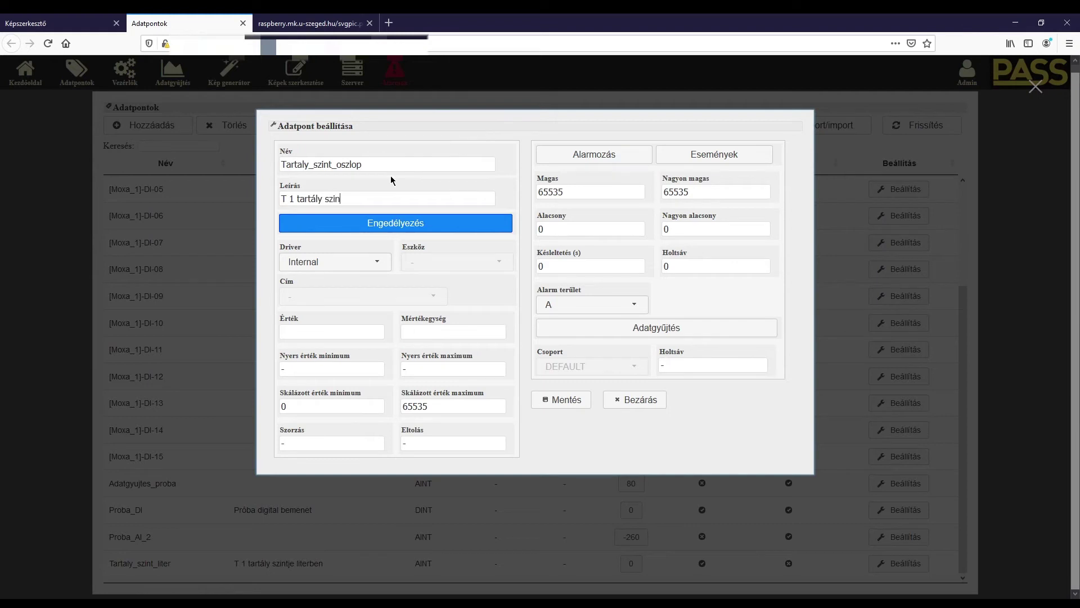
text(zlop grafika)
Set the scaled maximum of Tartaly_szint_oszlop to 500 and save the data point
double_click(450, 415)
text(500)
click(576, 401)
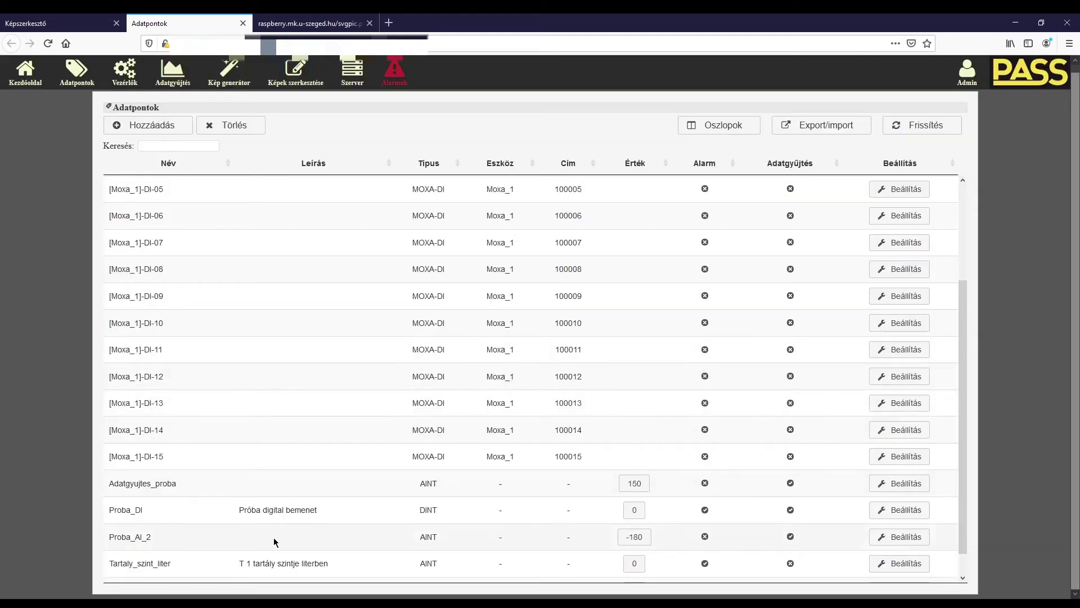
Create a new controller group named tartaly_szint_0502
click(131, 75)
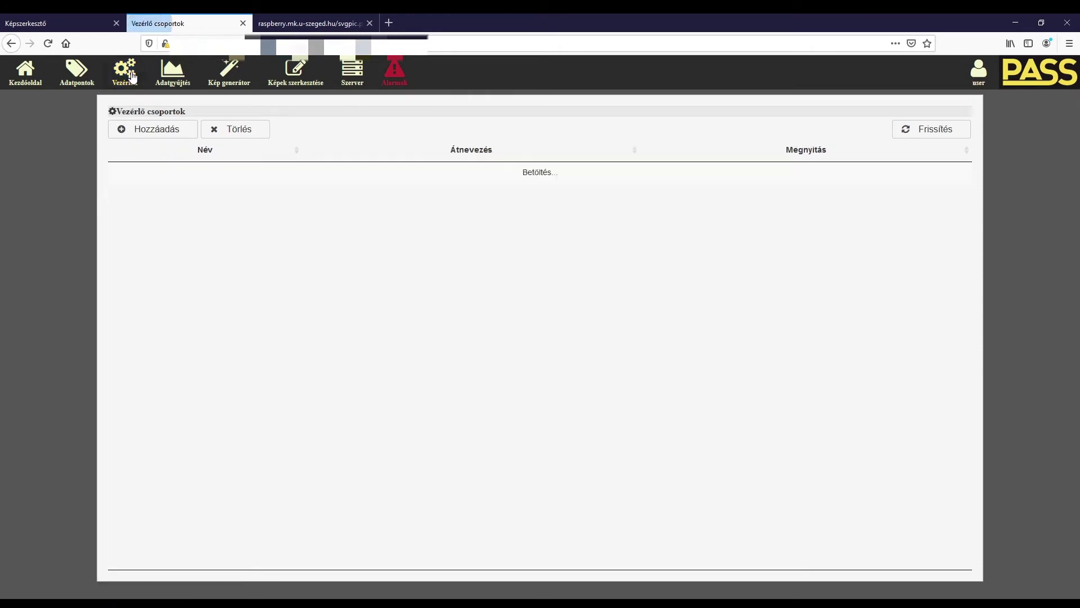
click(175, 135)
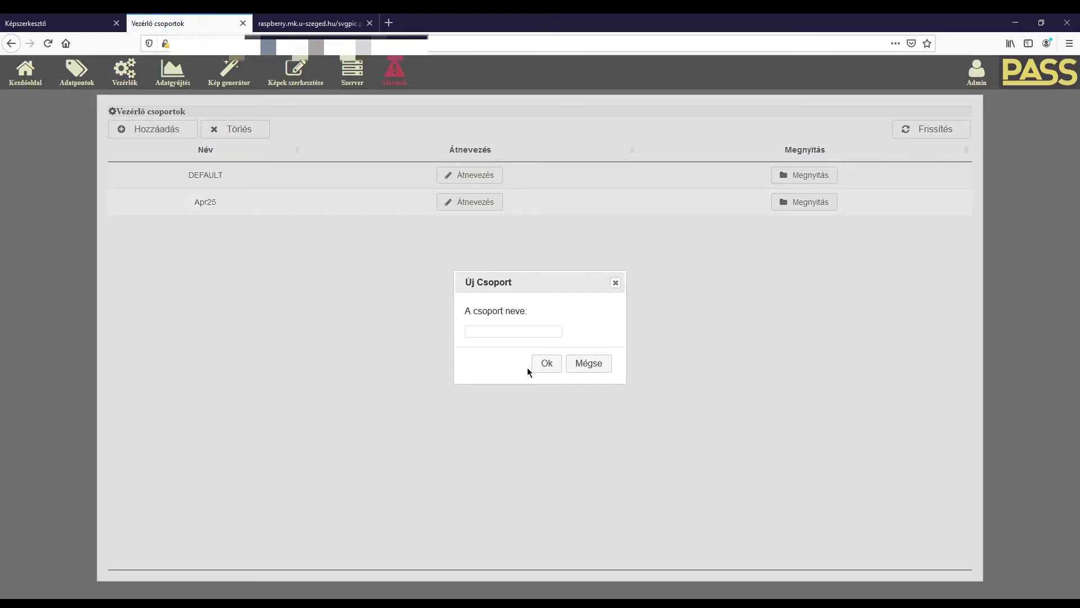
text(tartl)
key(BackSpace)
text(aly_szint_0502)
click(547, 364)
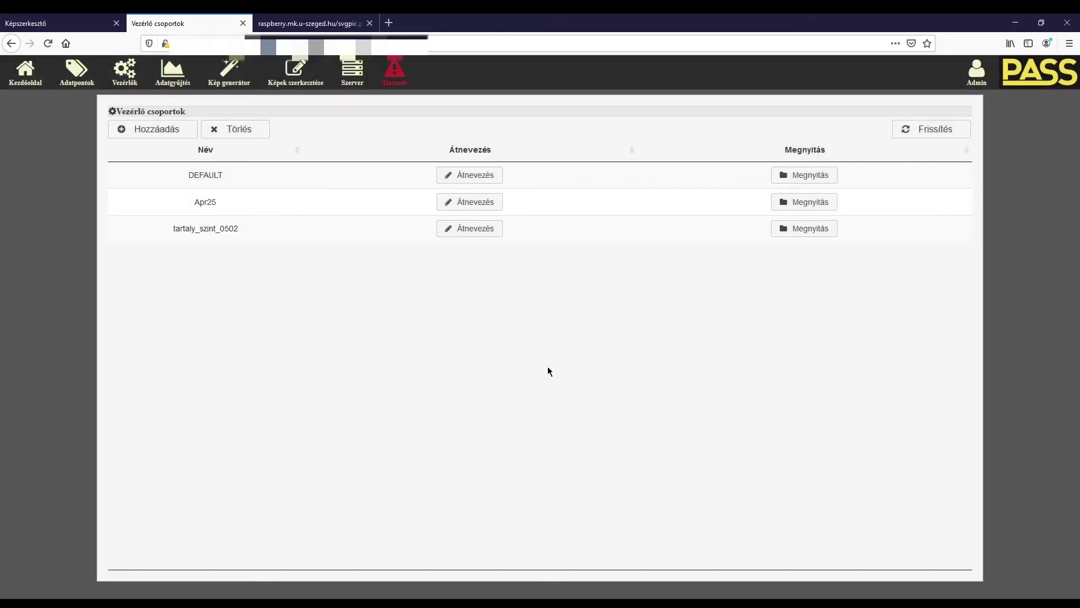
Add a DIV controller to the tartaly_szint_0502 group and assign Tartaly_szint_liter as its Input 1
click(809, 231)
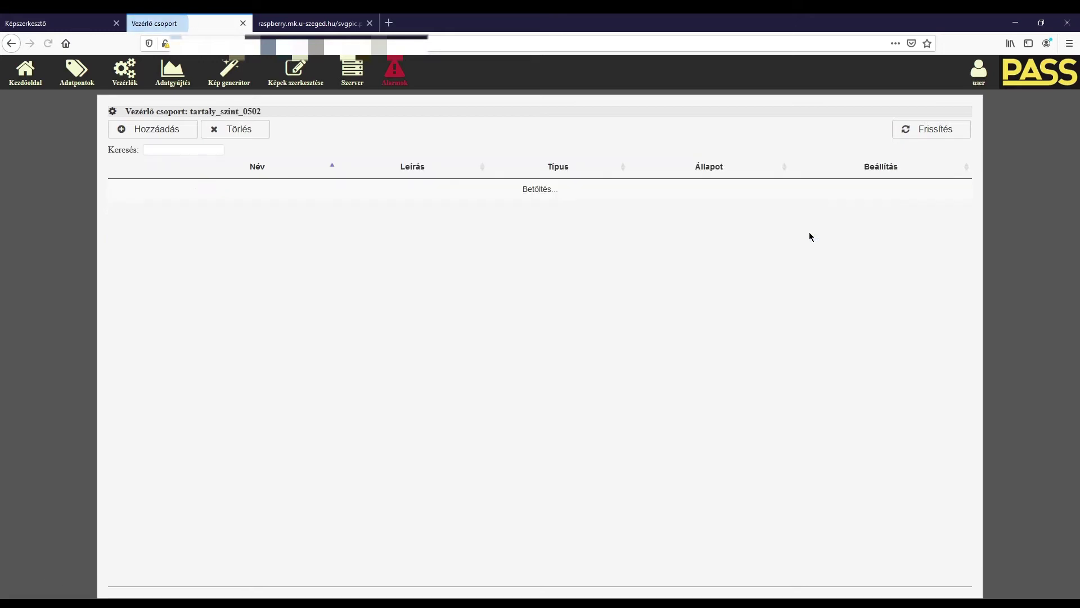
click(148, 134)
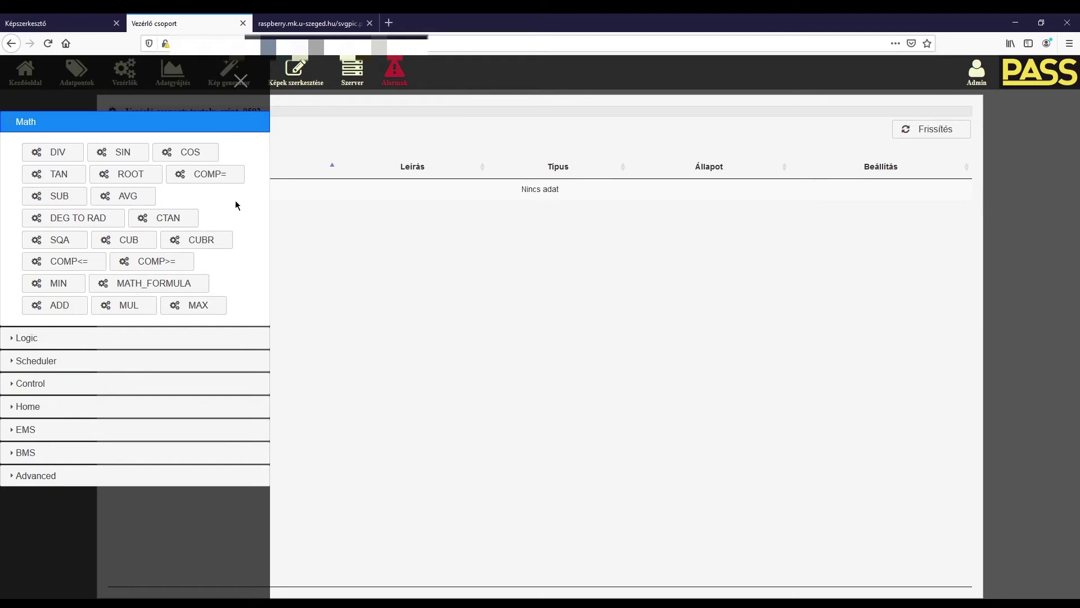
click(57, 152)
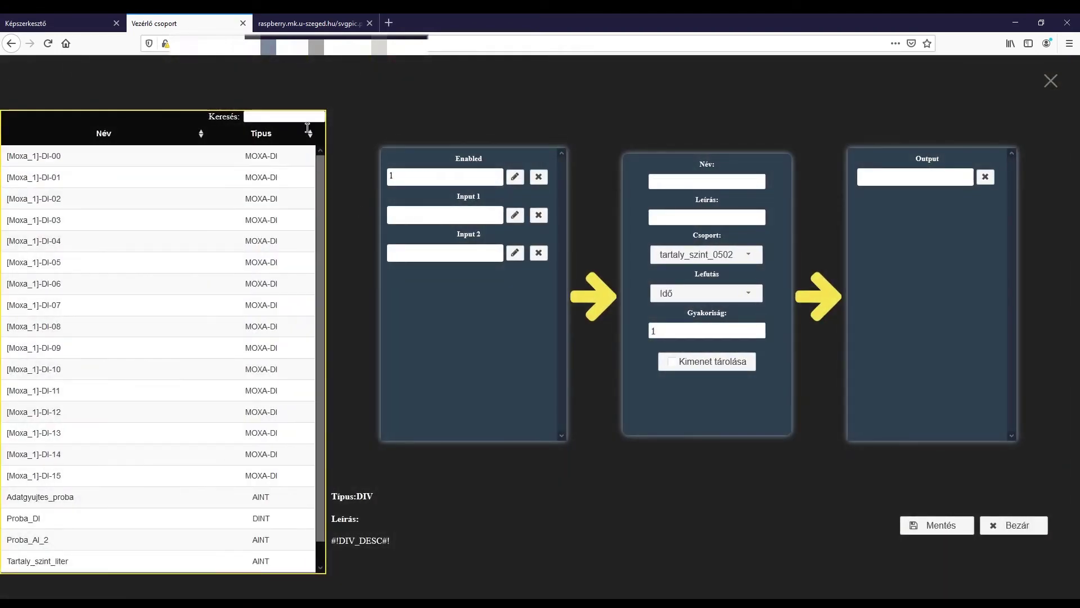
scroll(163, 515, down, 1)
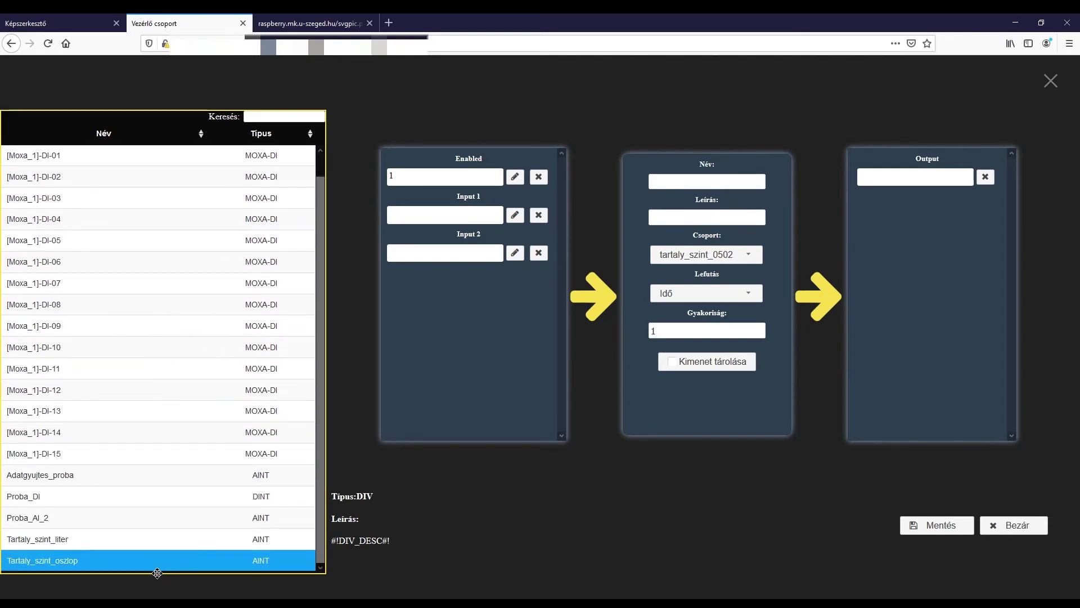
drag(139, 555, 444, 220)
Set the DIV controller's Input 2 to the constant 100 and assign Tartaly_szint_oszlop as its output
click(515, 254)
text(100)
click(545, 364)
drag(122, 558, 905, 191)
Name the DIV controller tartaly_oszlop and save it
text(ta)
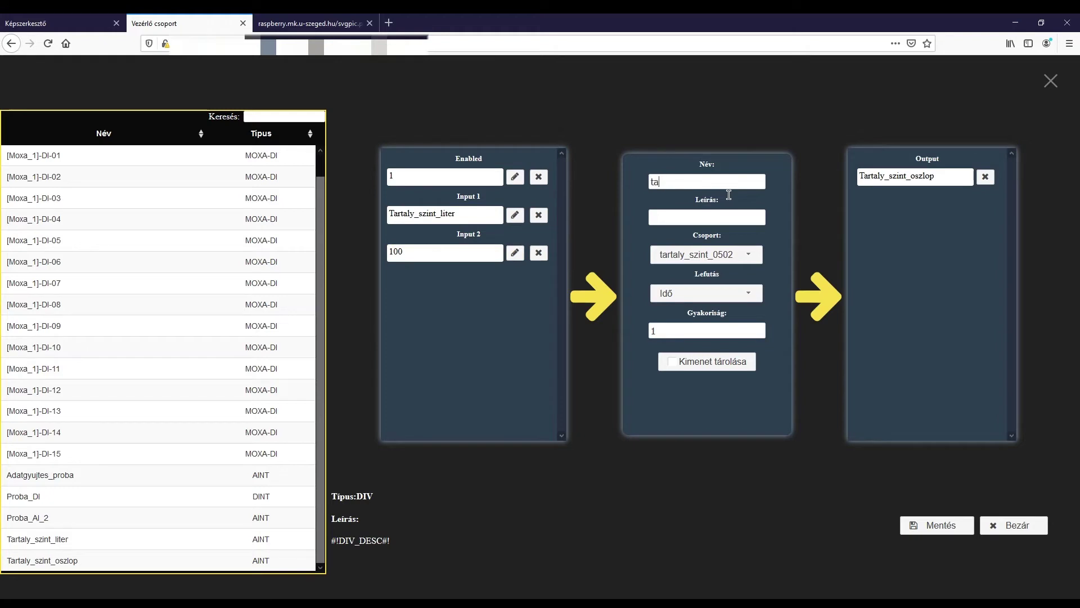
text(rtaly_oszlop)
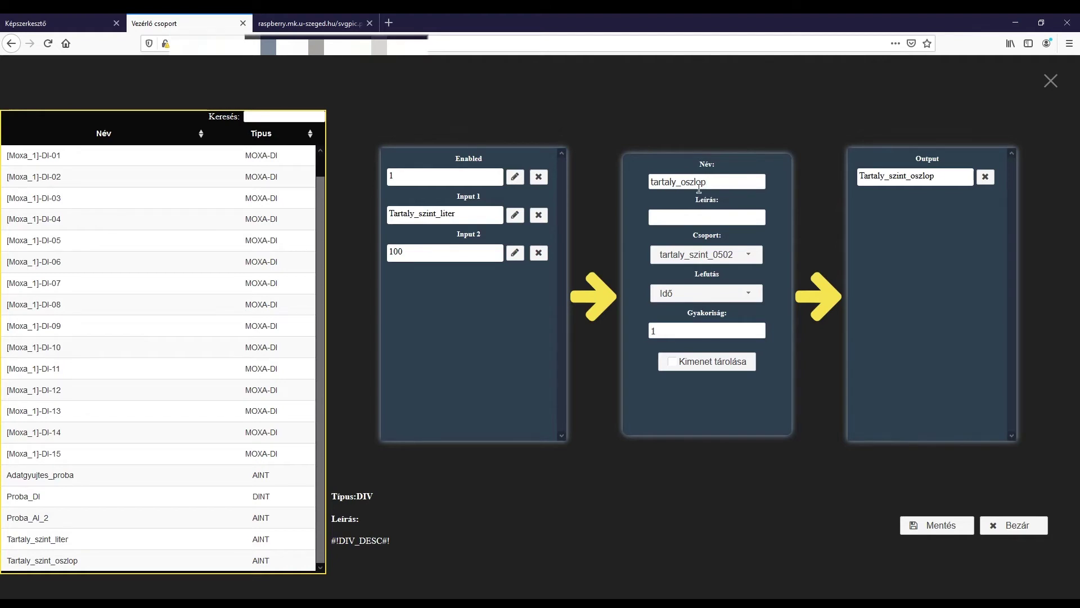
click(934, 532)
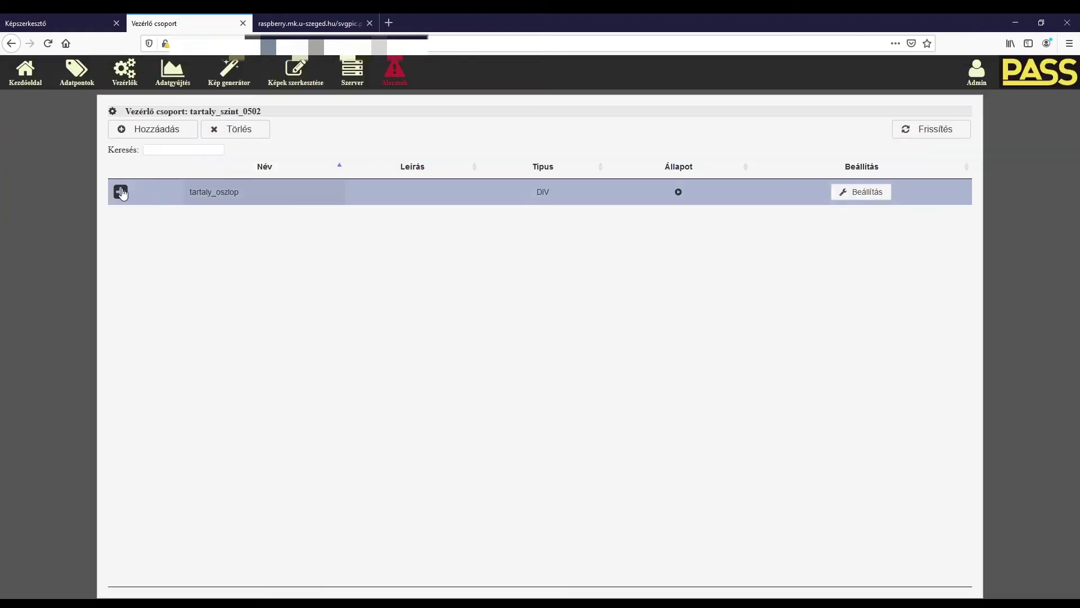
Expand the tartaly_oszlop controller's input and output values, and select Tartaly_szint_liter in the data point list opened in a separate tab
click(120, 192)
middle_click(77, 70)
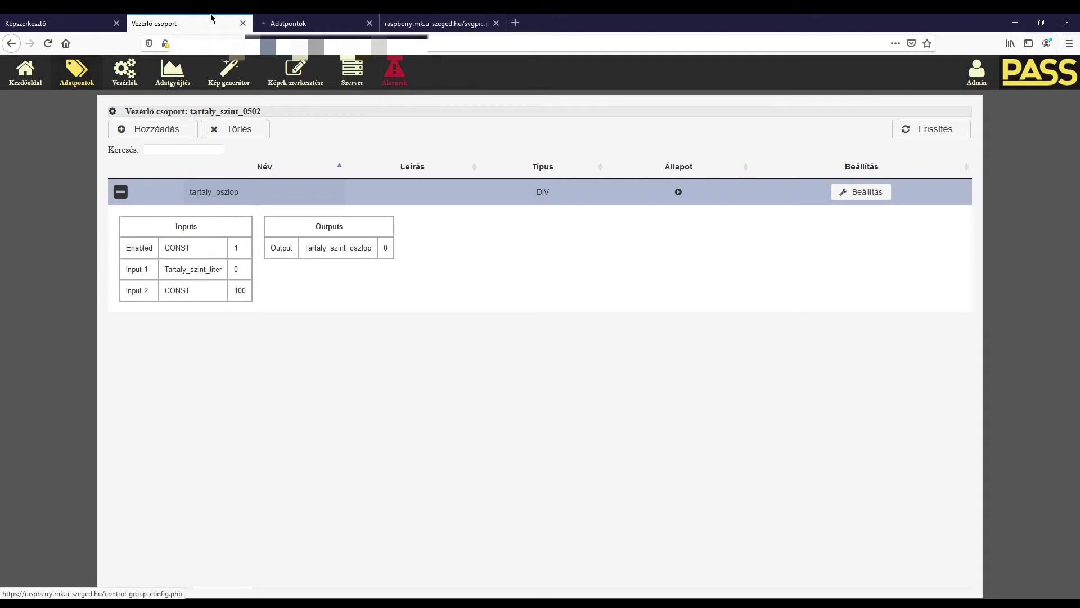
click(287, 23)
scroll(253, 467, down, 1)
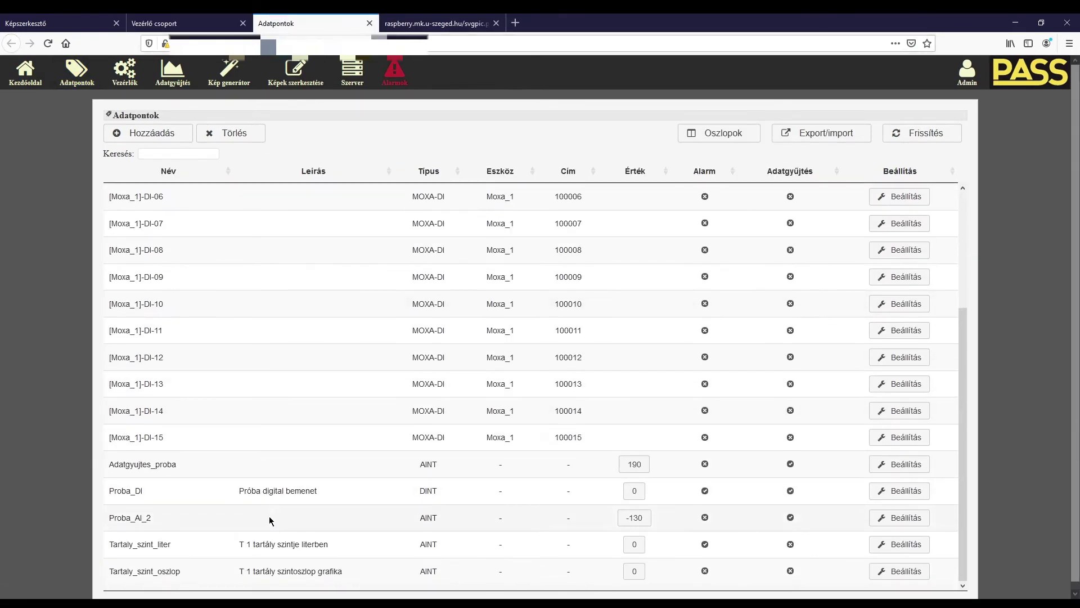
scroll(270, 520, down, 1)
click(319, 546)
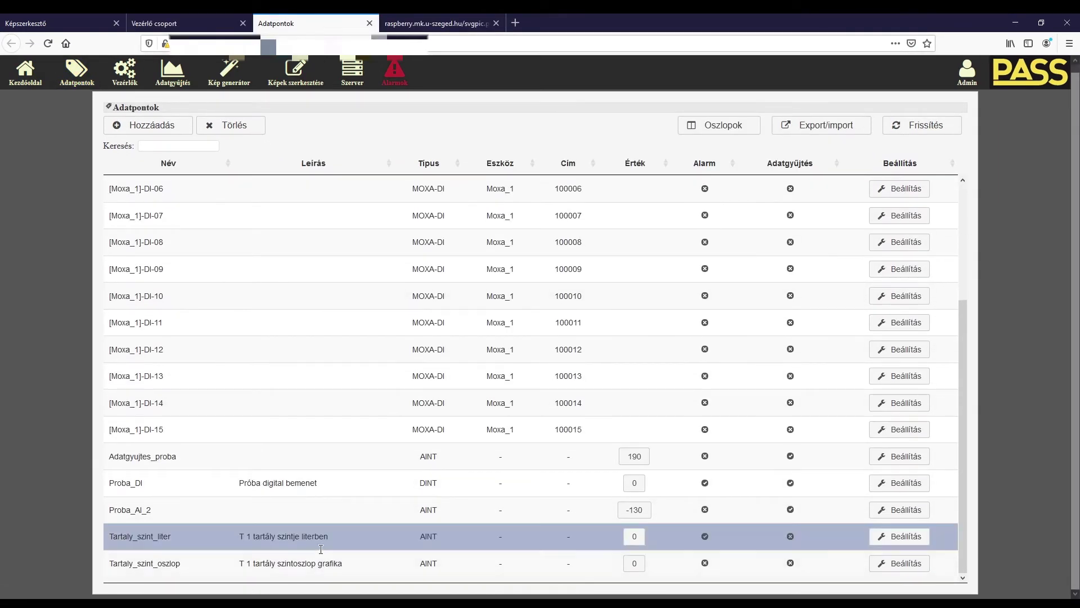
Set the current value of Tartaly_szint_liter to 10000 and check the tartaly_oszlop controller's output
click(918, 536)
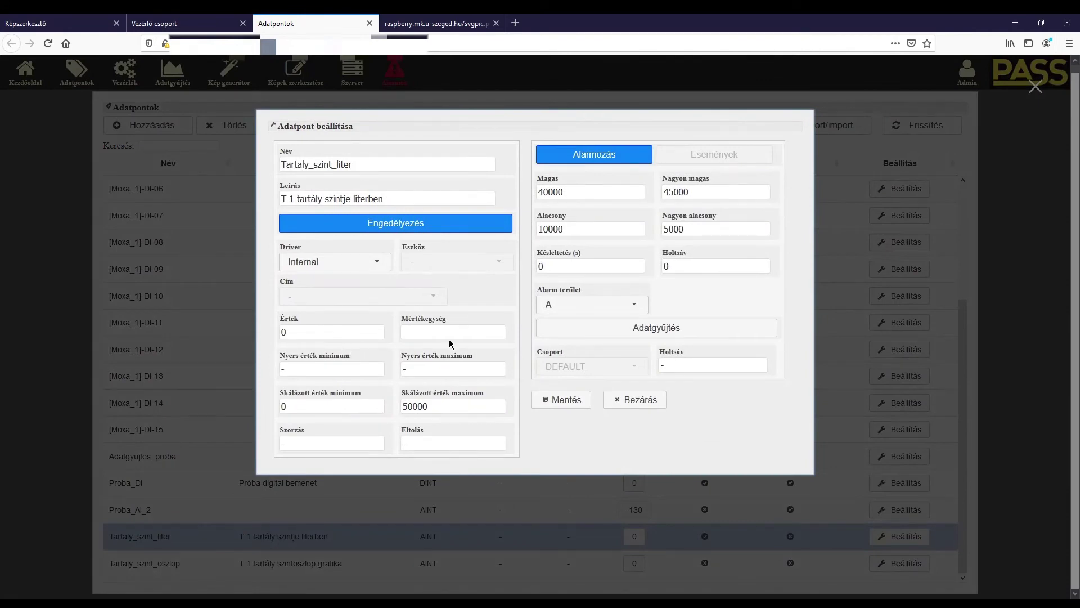
click(635, 399)
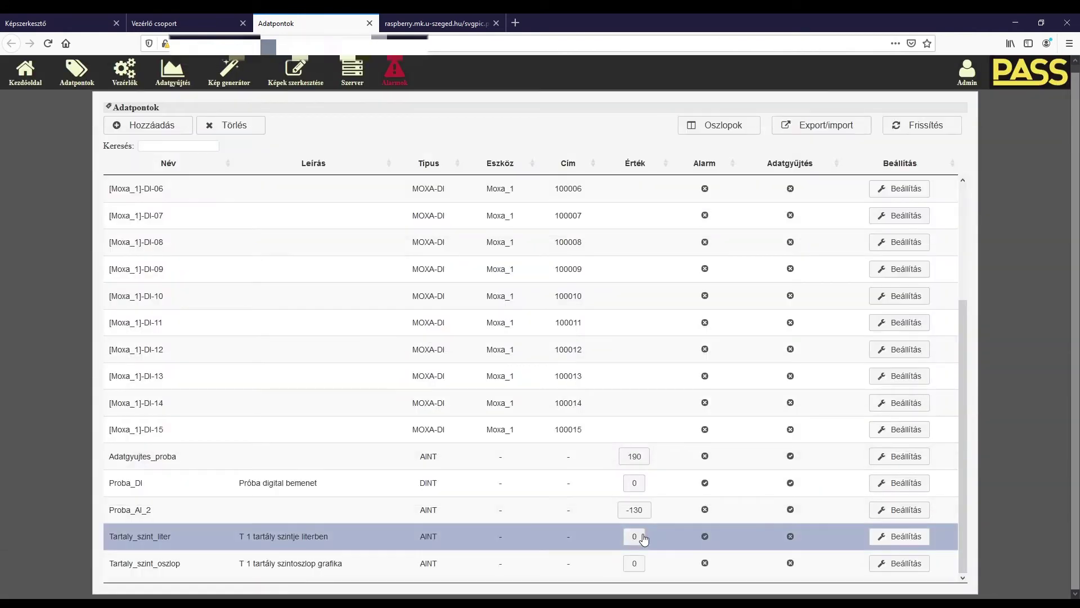
click(635, 537)
text(10000)
click(541, 363)
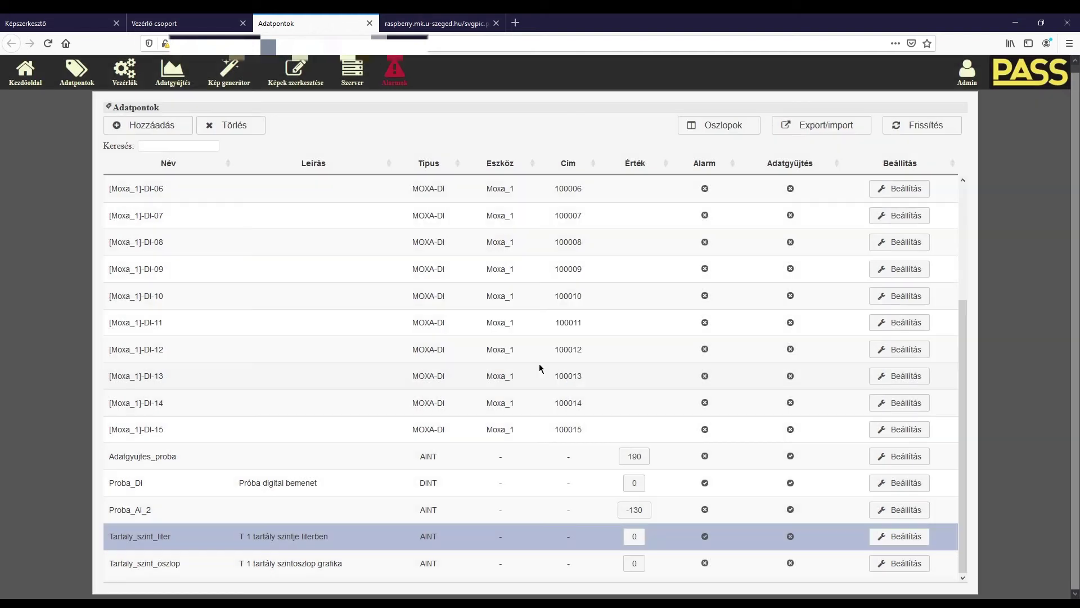
click(186, 23)
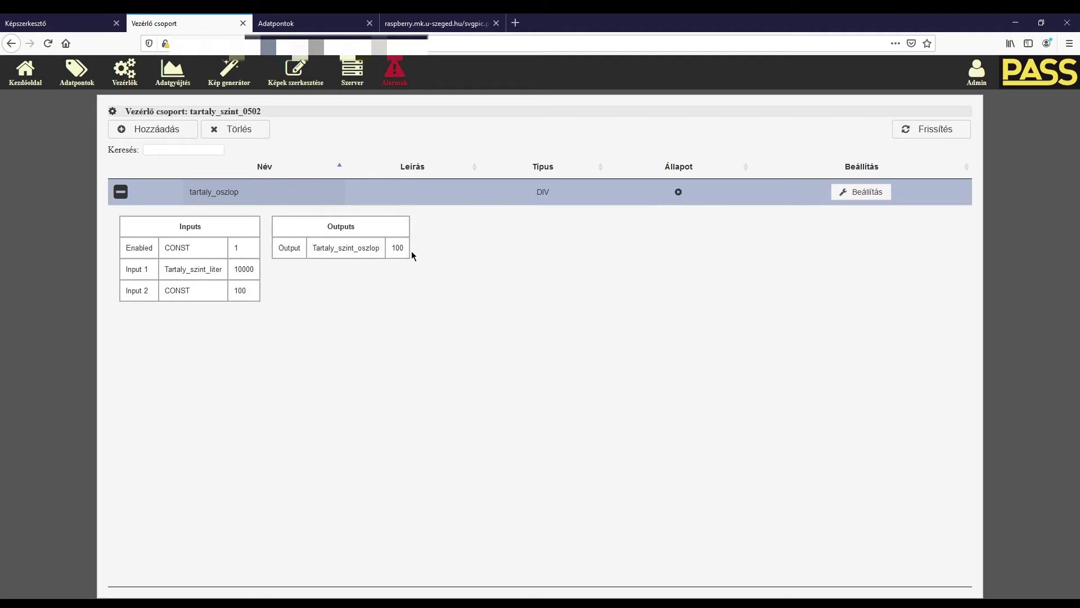
In the picture editor, bind the text attribute of the 50000 level readout to the Tartaly_szint_liter tag
click(106, 20)
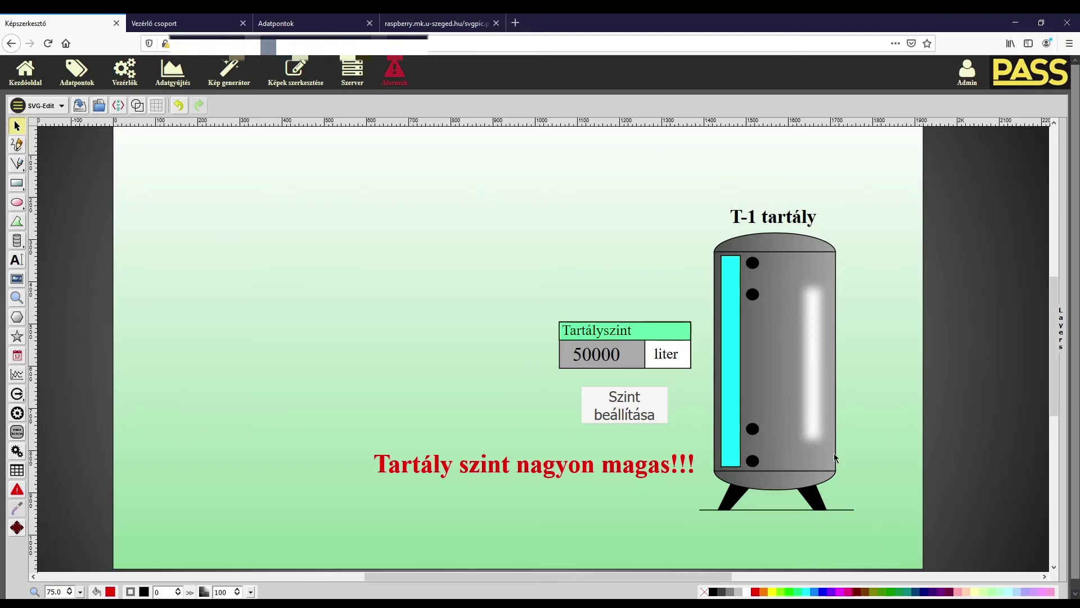
click(600, 358)
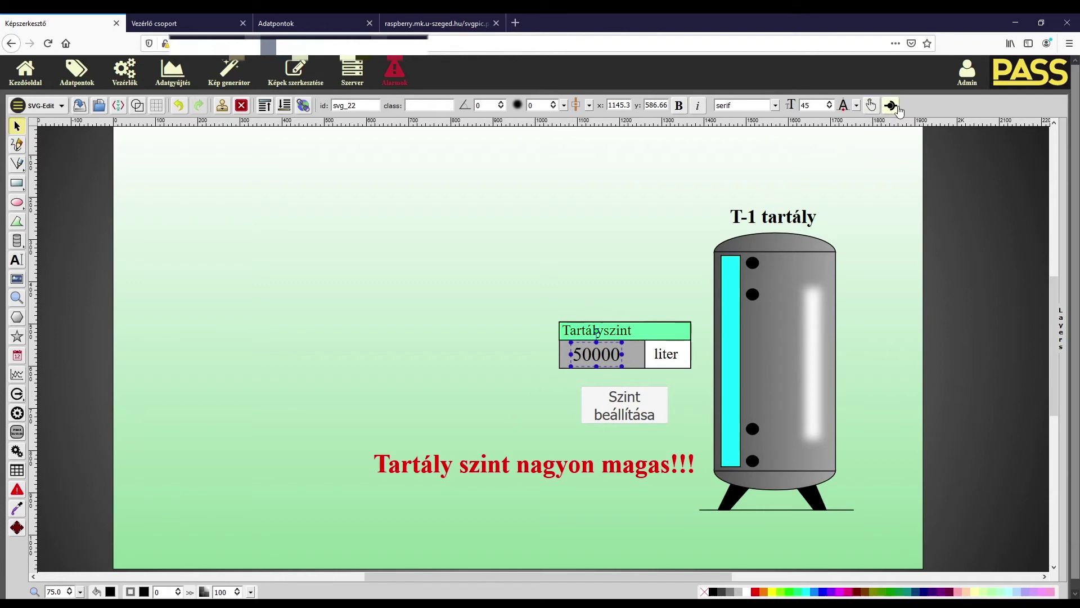
click(891, 106)
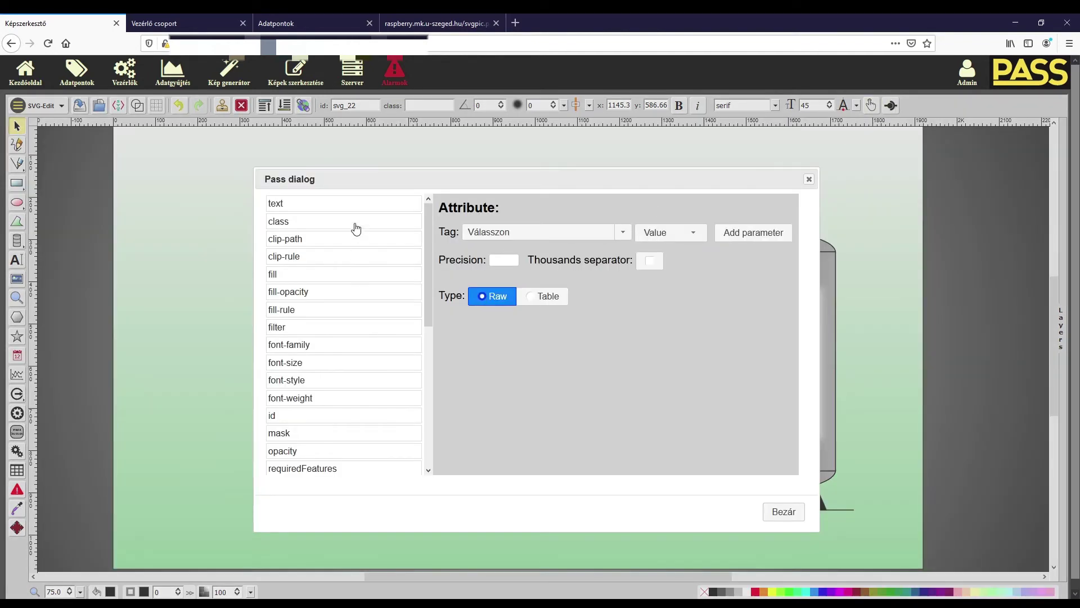
drag(528, 186, 564, 185)
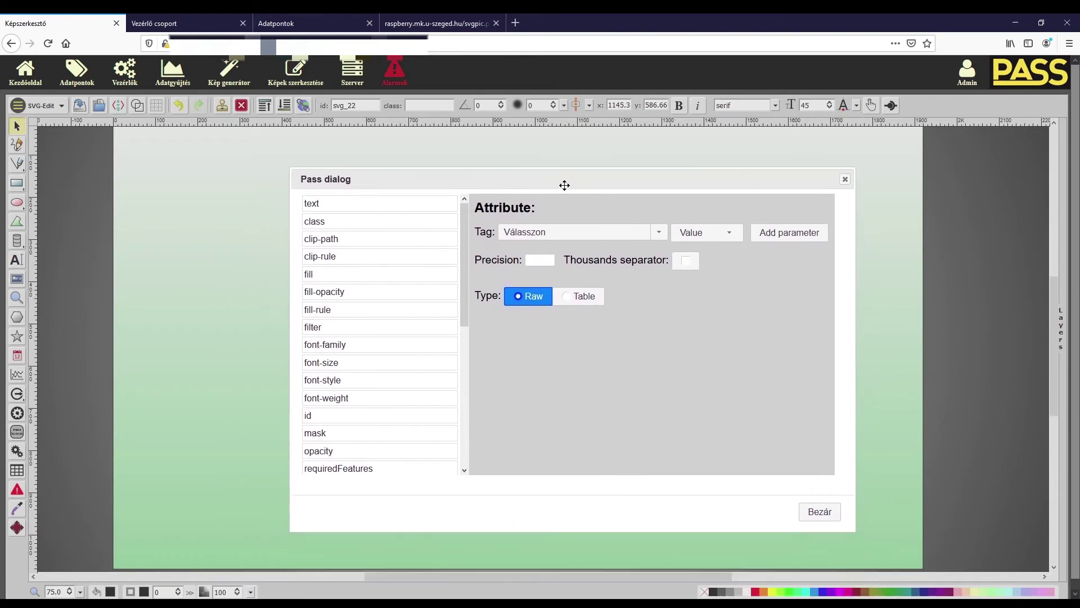
click(327, 208)
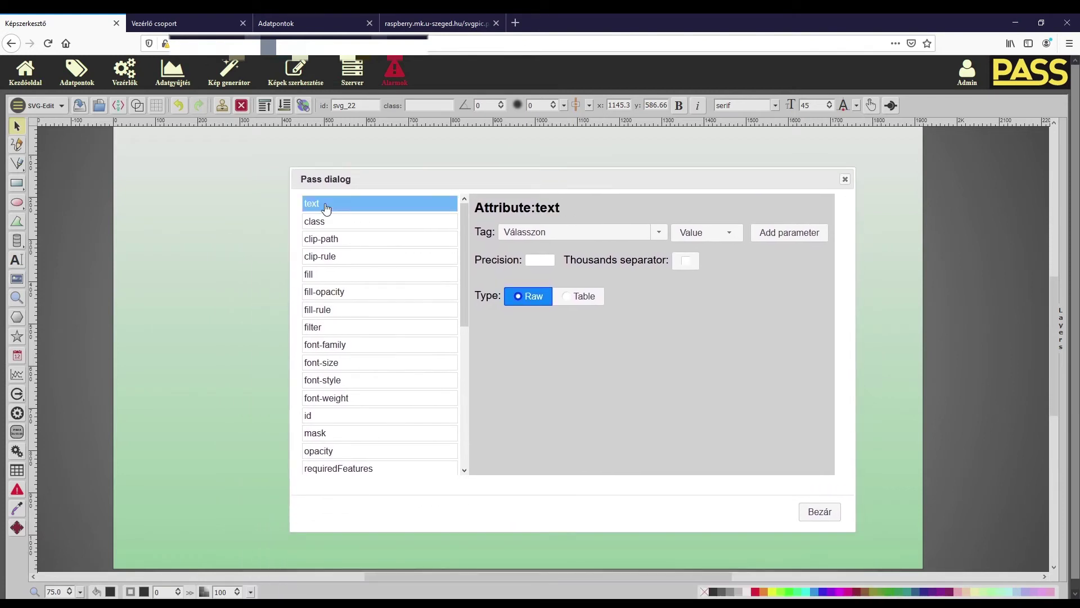
click(584, 242)
click(659, 233)
drag(645, 302, 653, 394)
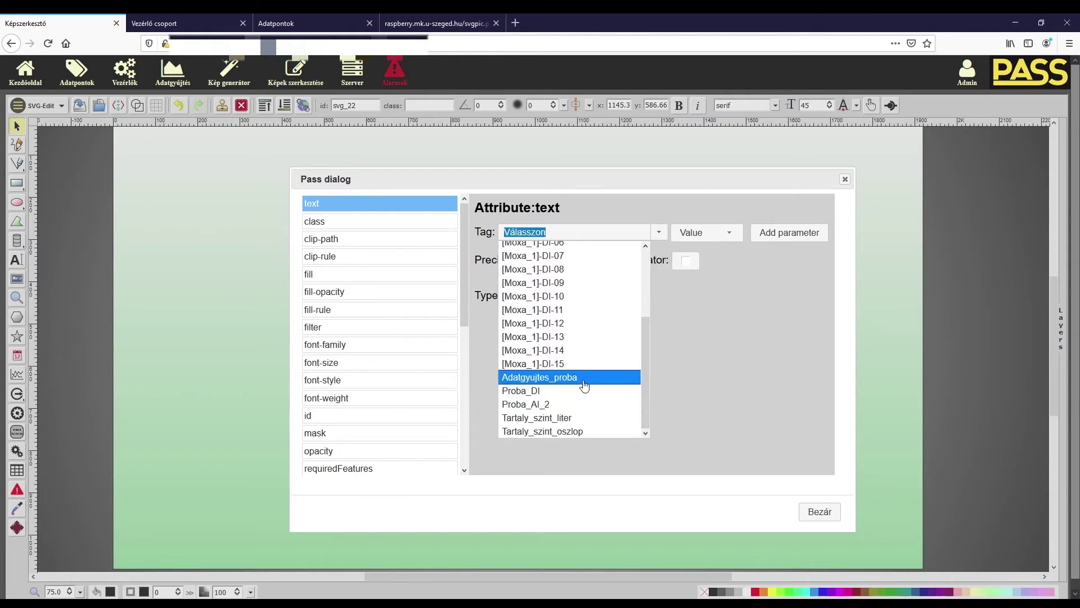
click(585, 417)
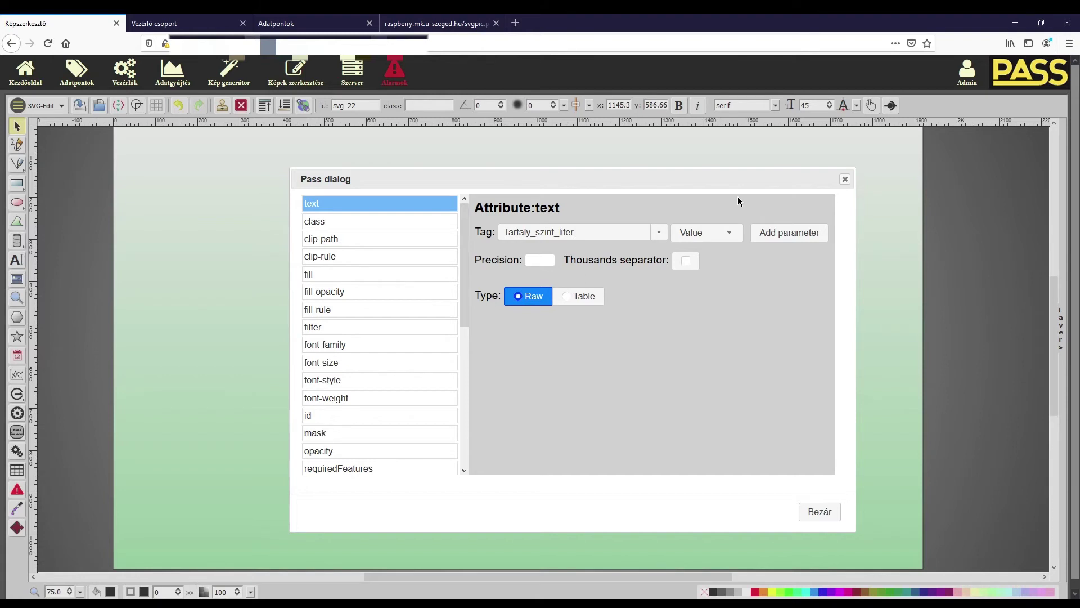
Choose Value as the tag property shown by the level readout, close the PASS dialog and save the picture
click(691, 238)
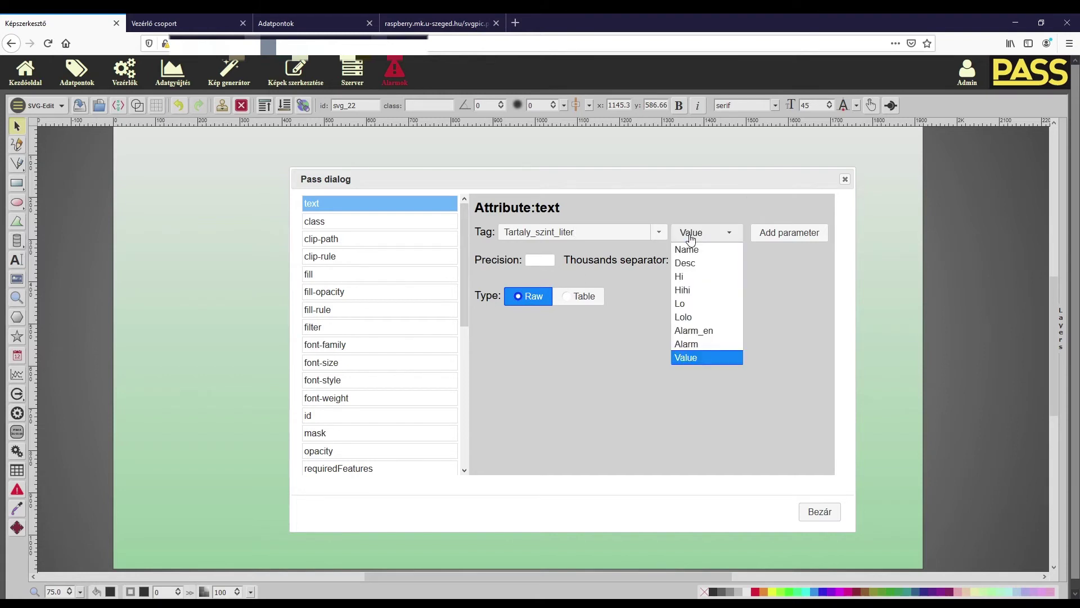
click(700, 364)
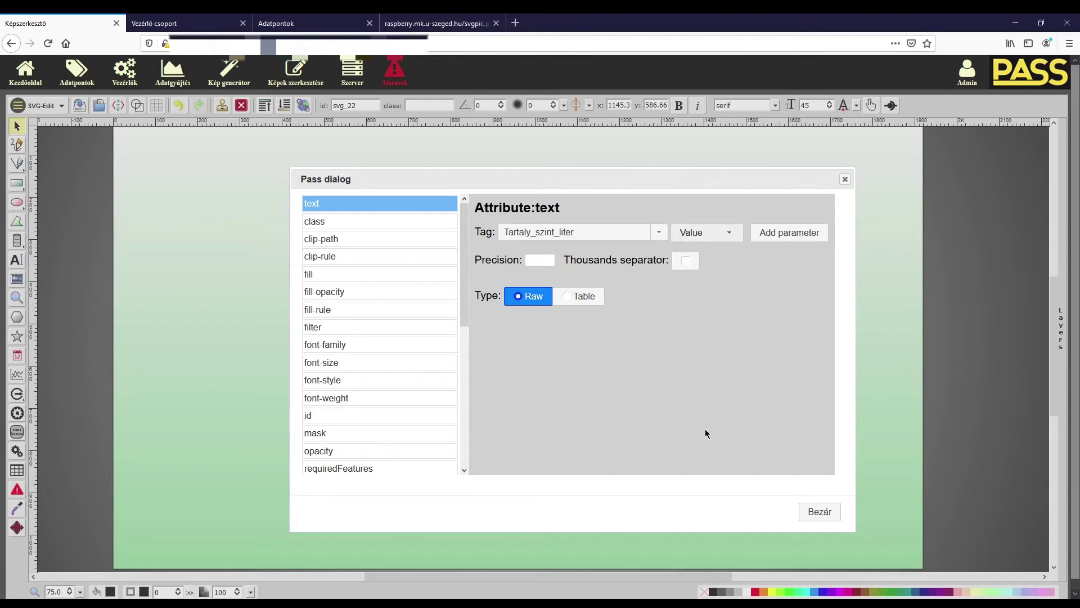
click(820, 512)
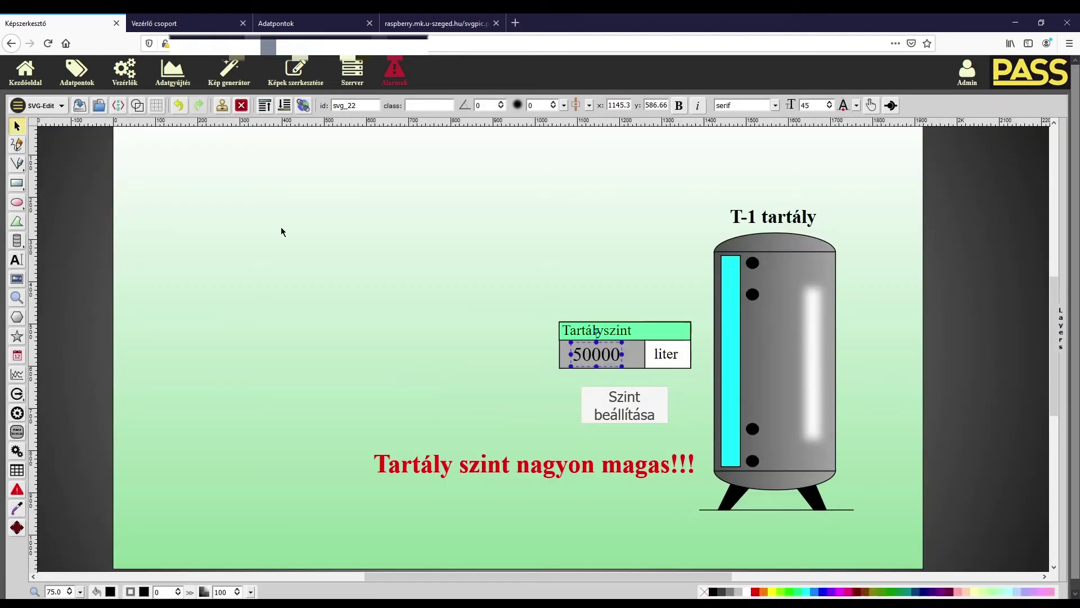
click(82, 108)
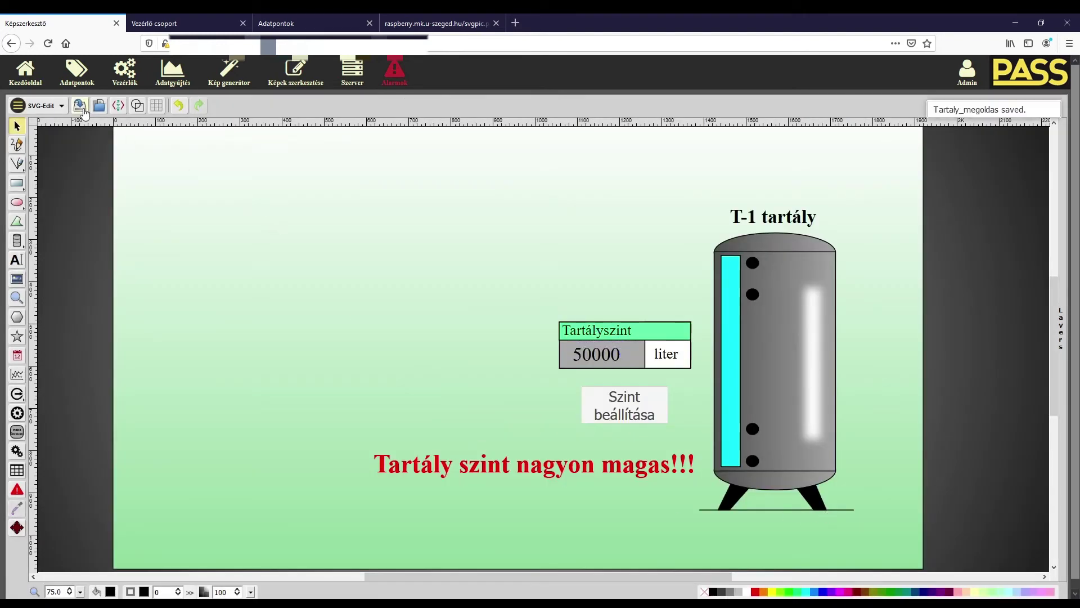
Bind the height attribute of the cyan level bar to the Value of Tartaly_szint_oszlop and save the picture
click(738, 362)
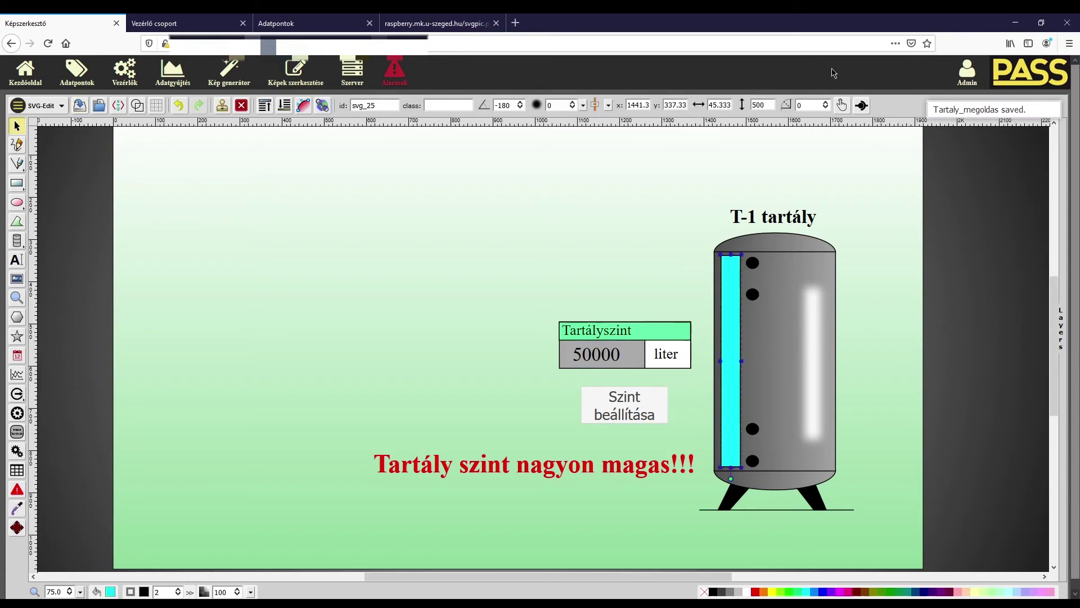
click(862, 105)
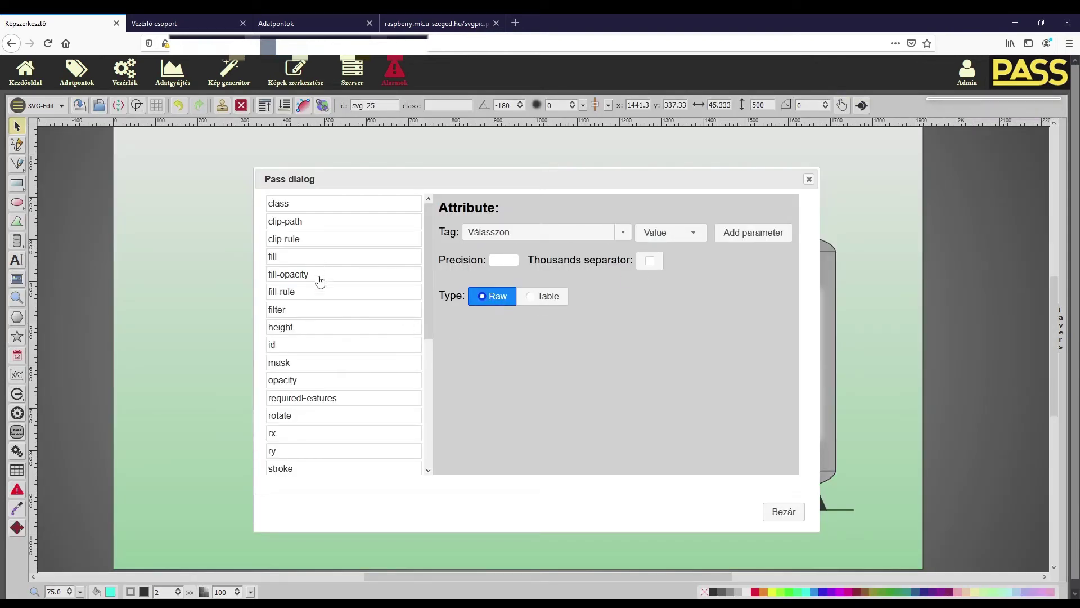
click(359, 330)
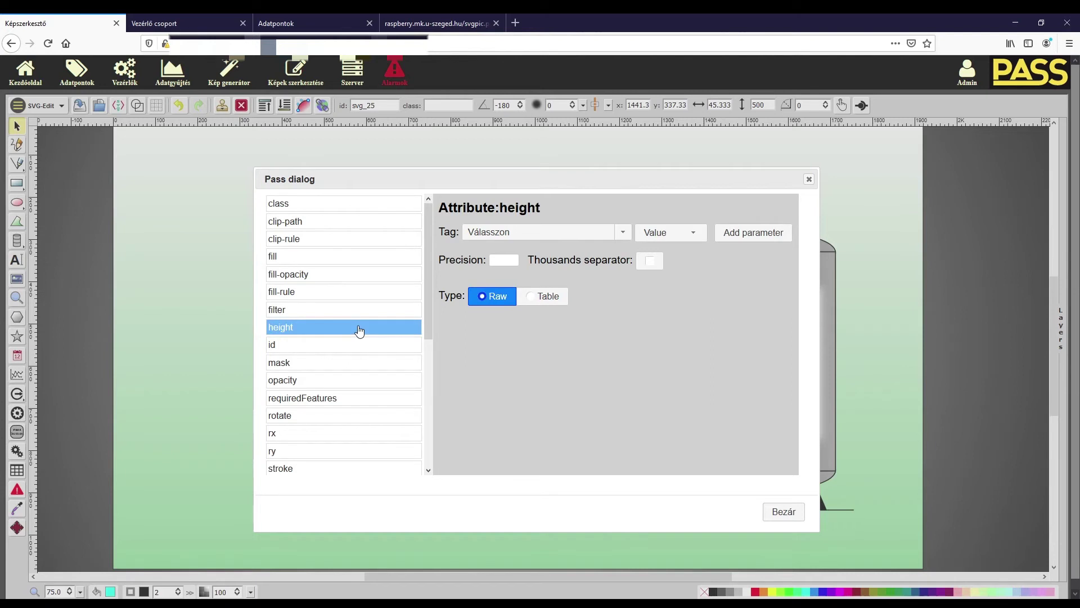
click(565, 236)
click(623, 232)
drag(611, 277, 611, 340)
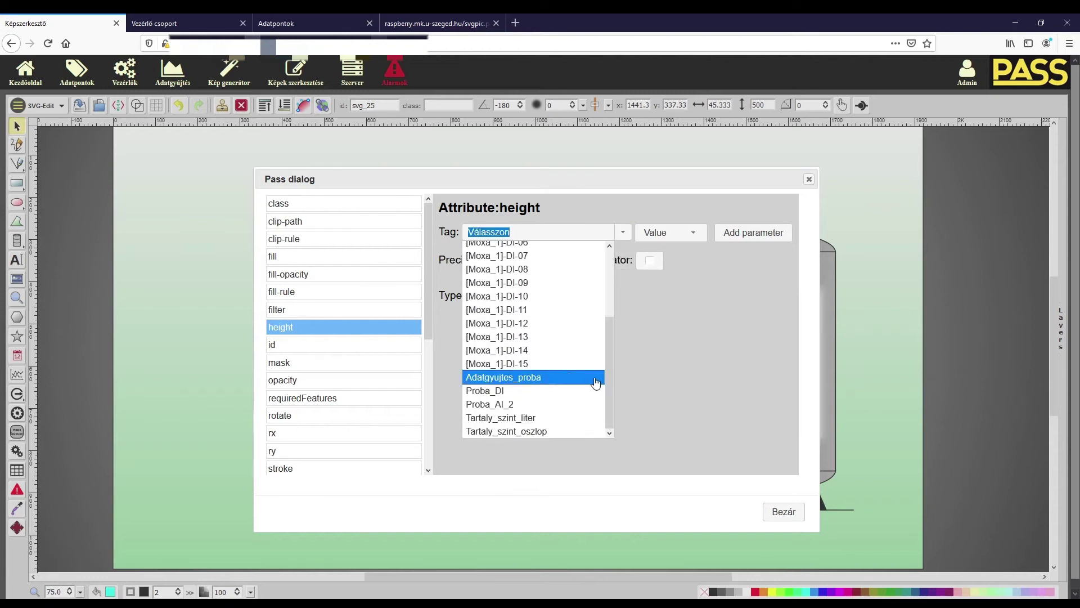
click(557, 432)
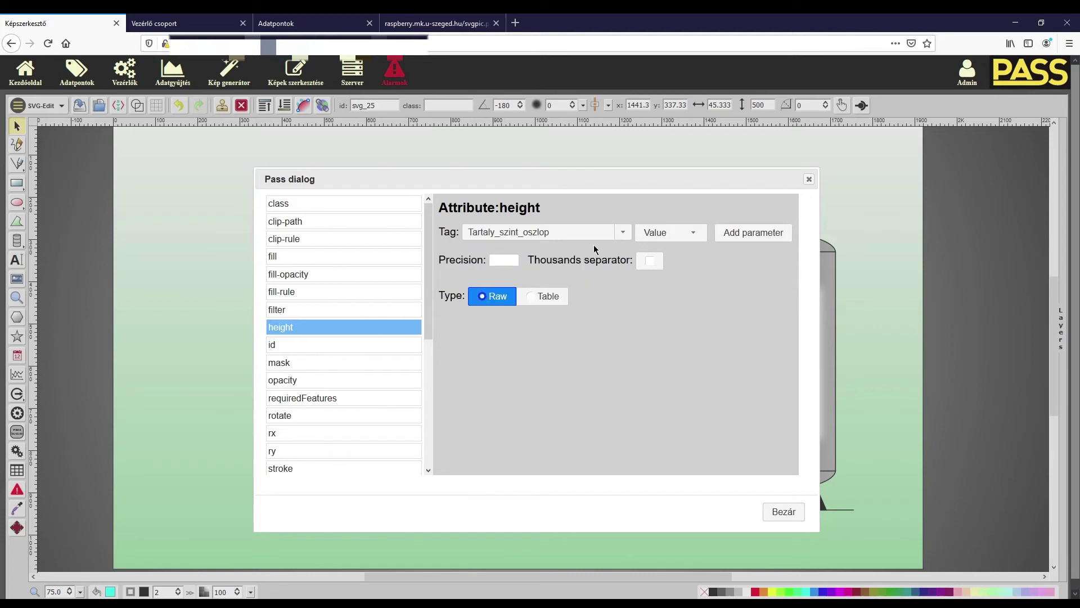
click(666, 236)
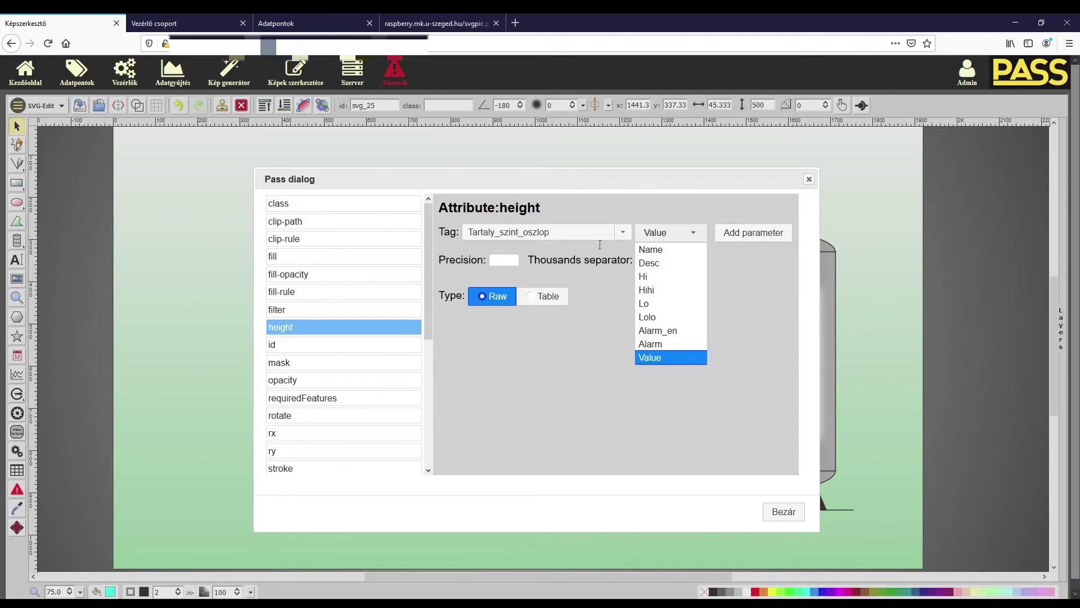
click(657, 360)
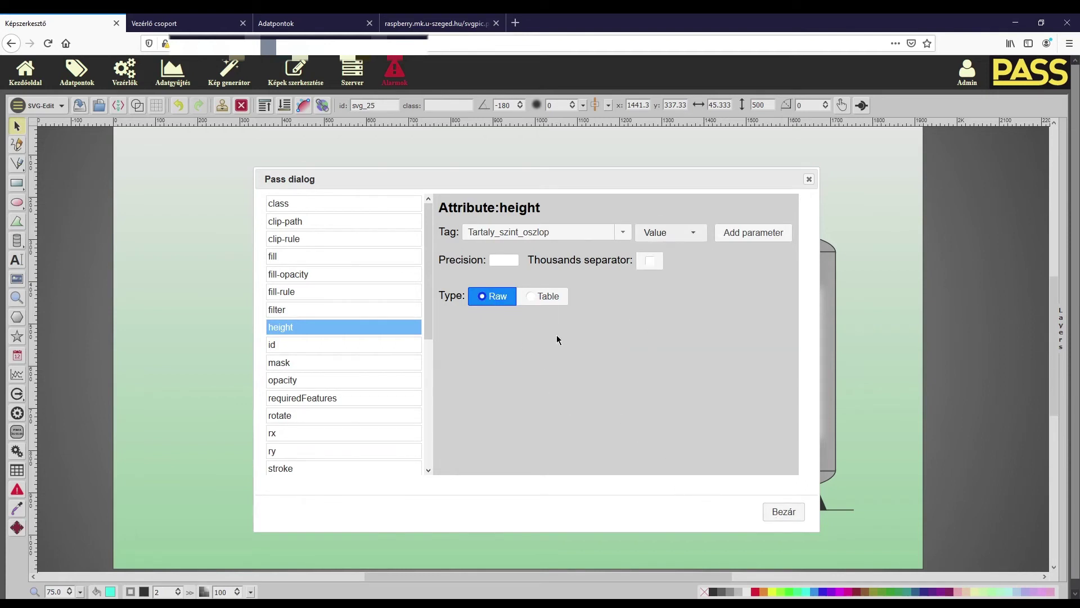
click(794, 514)
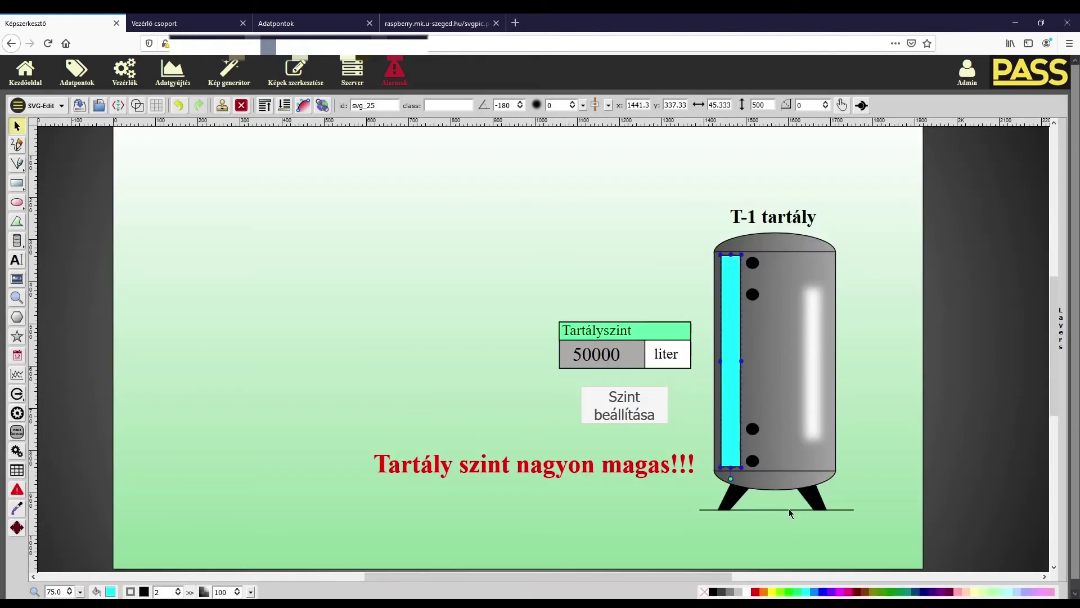
click(83, 107)
Give the Szint beállítása button an onclick event with the Set tag action targeting Tartaly_szint_liter
click(652, 413)
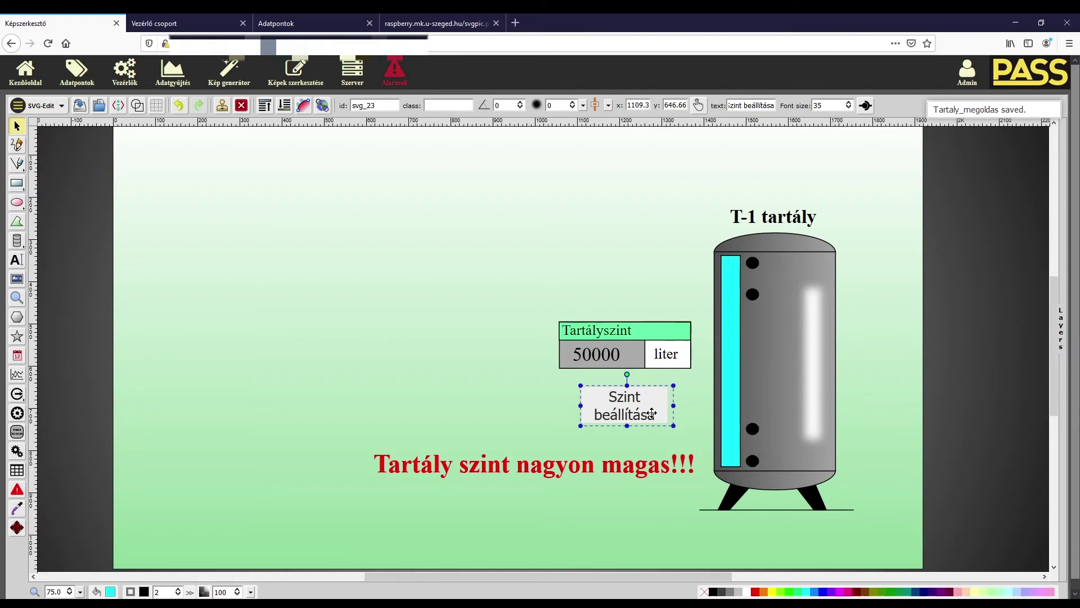
click(698, 105)
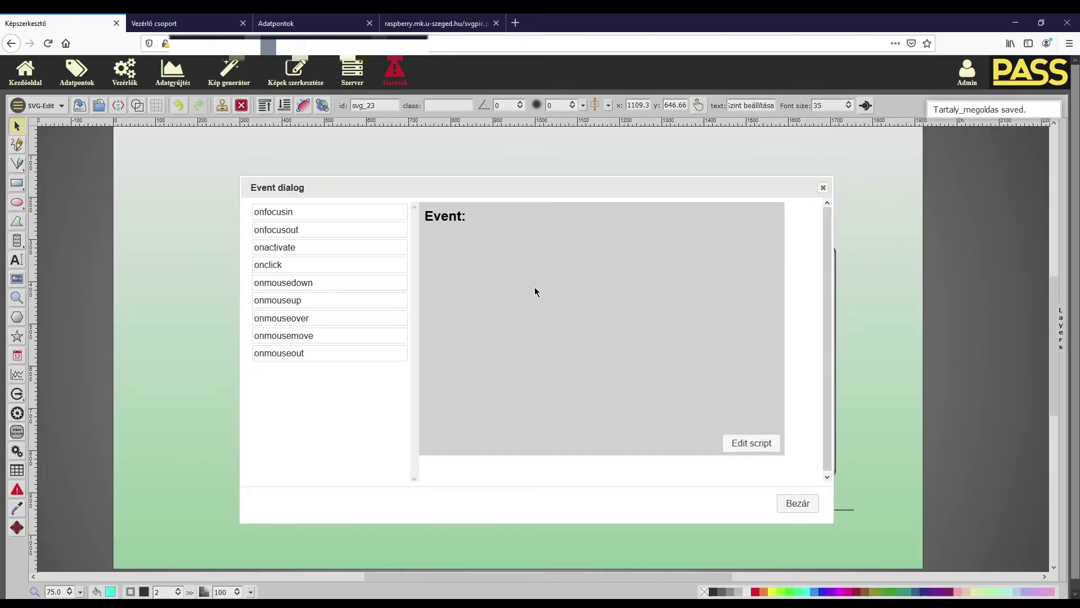
click(287, 269)
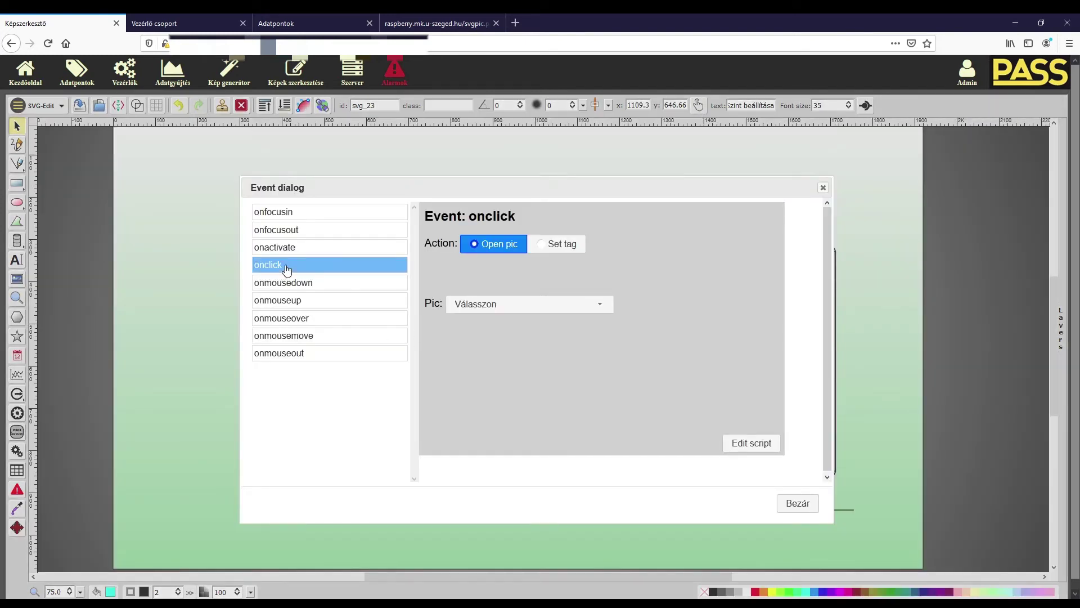
click(545, 246)
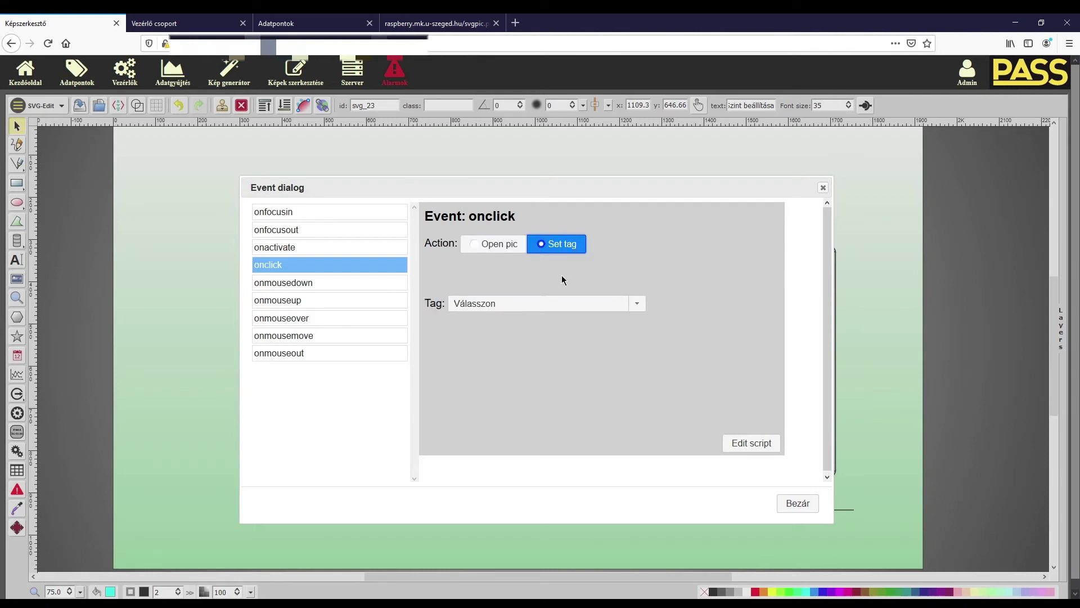
click(637, 304)
scroll(545, 409, down, 3)
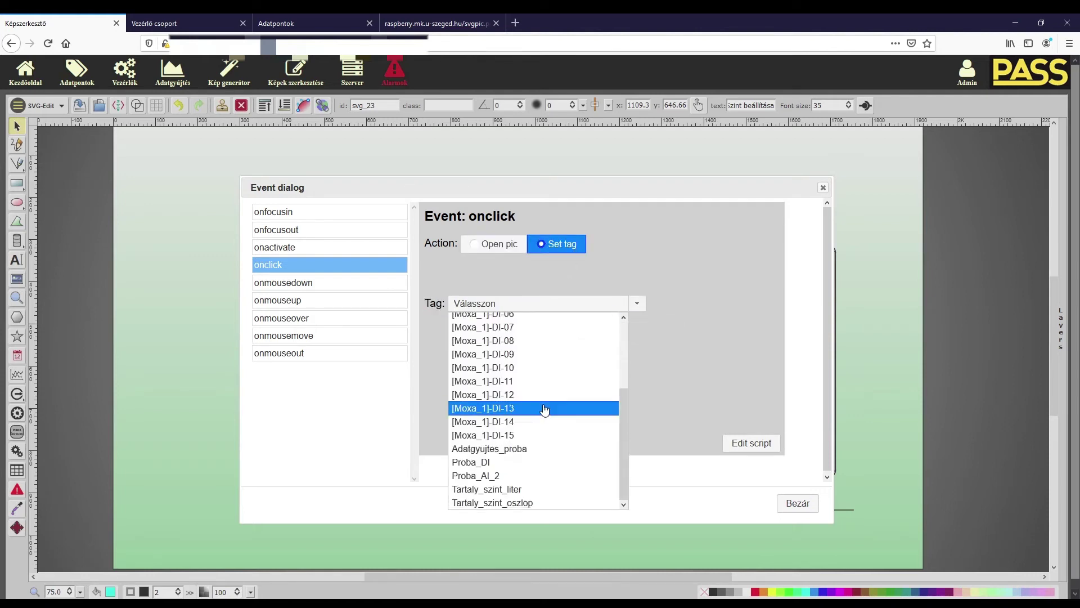
scroll(545, 409, down, 1)
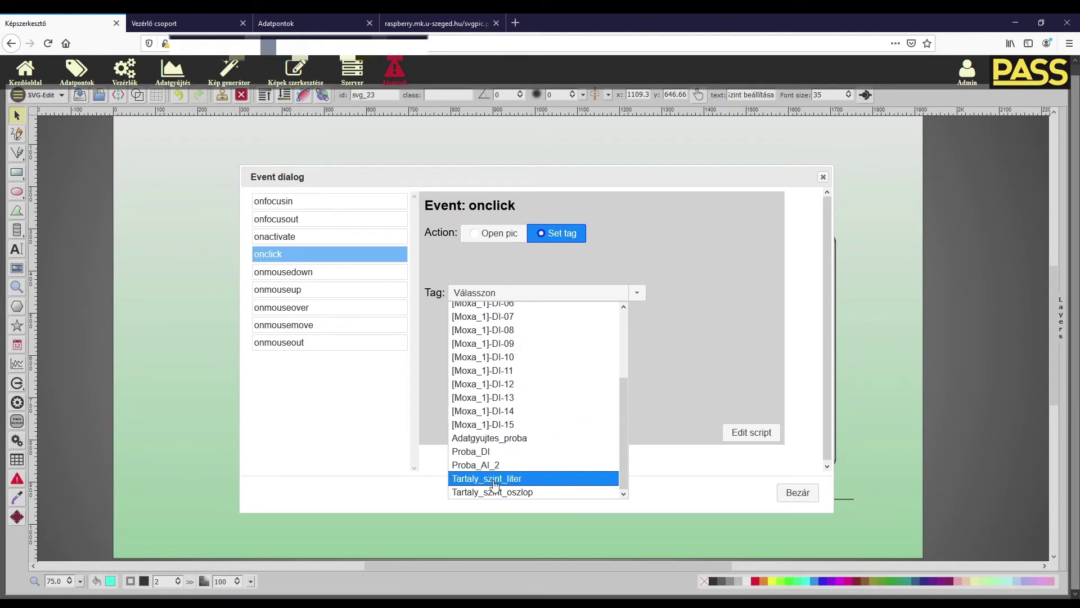
click(523, 478)
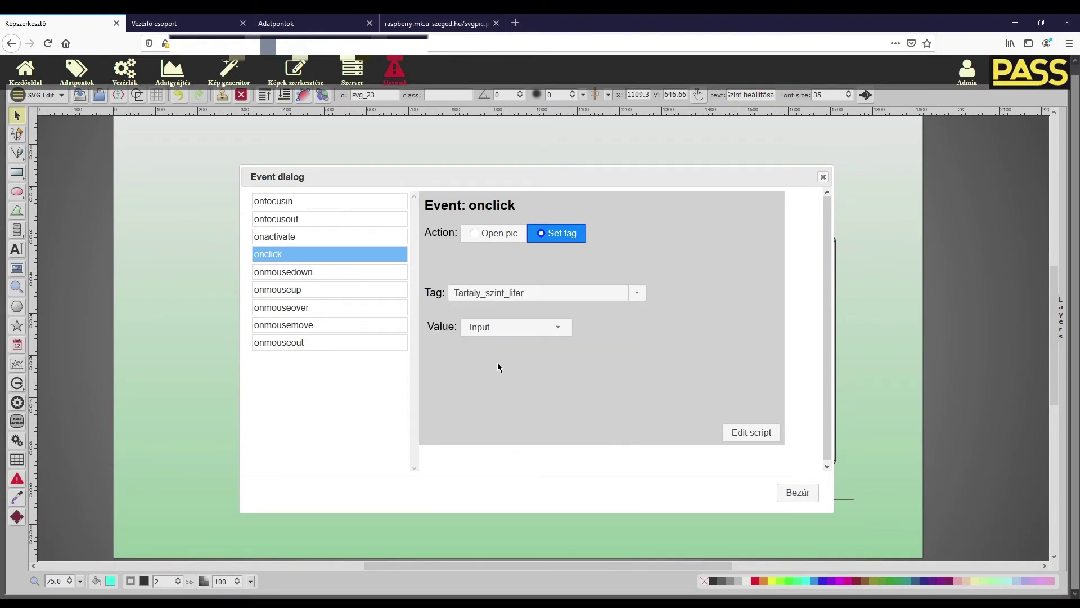
Keep Input as the value source of the button's onclick event, close the event dialog and save the picture
click(568, 334)
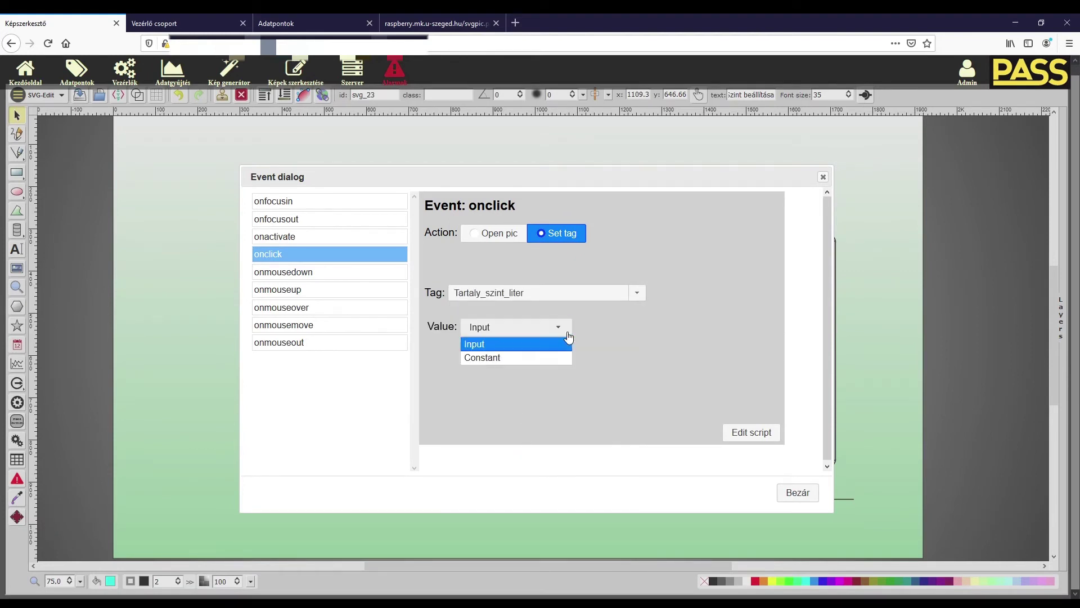
click(549, 360)
click(549, 331)
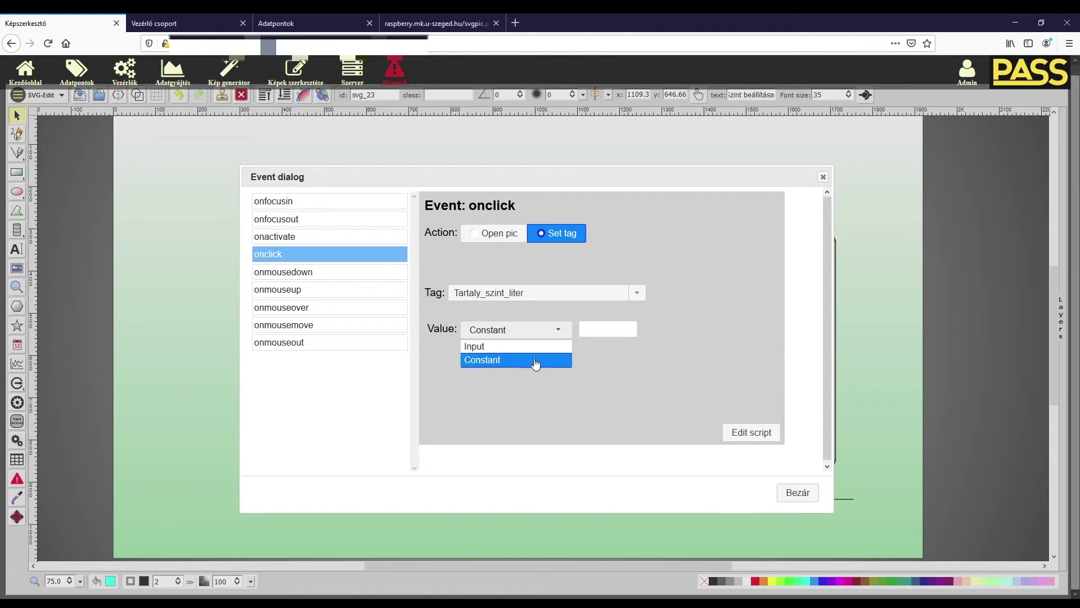
click(529, 346)
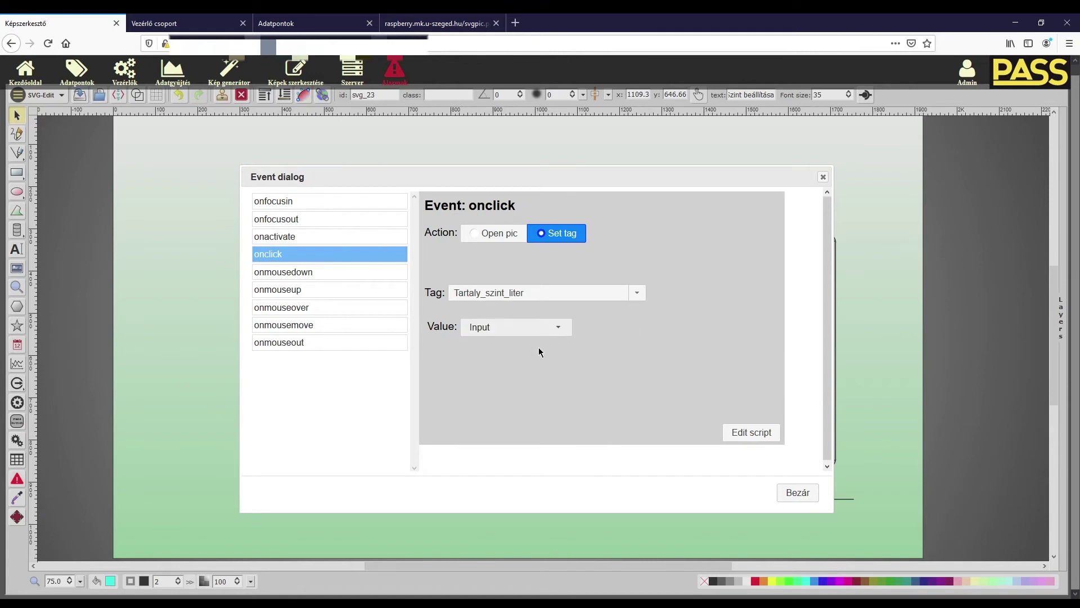
click(807, 494)
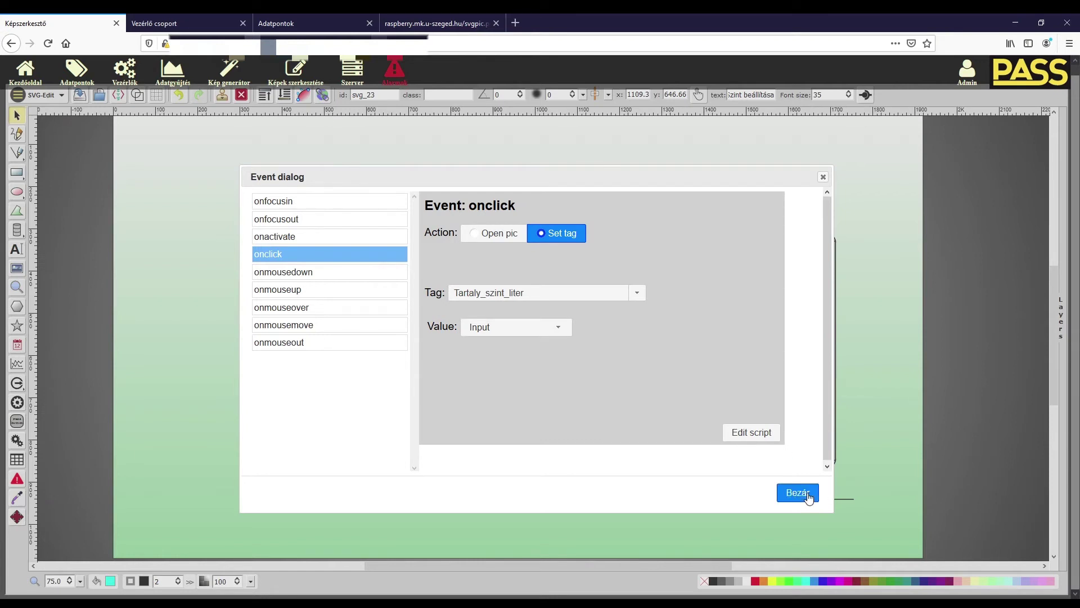
click(808, 495)
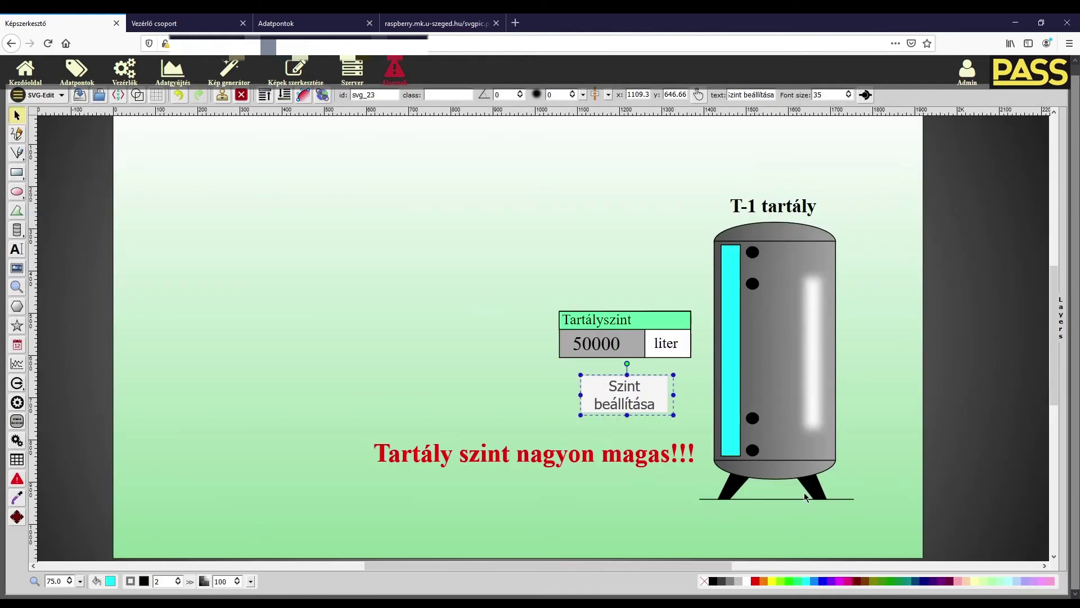
click(446, 345)
click(79, 94)
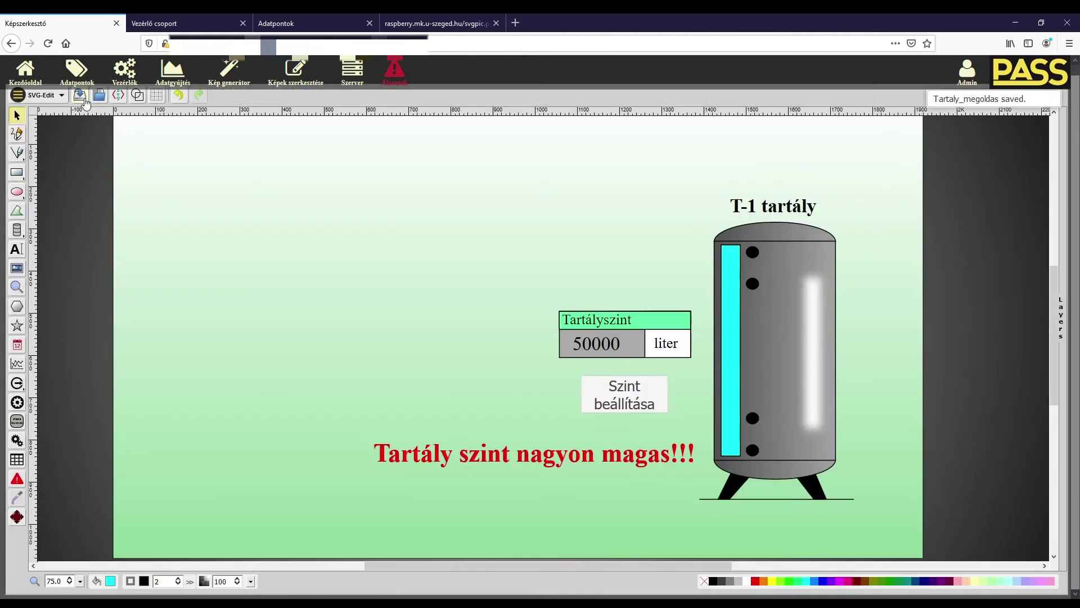
Open the Tartaly_megoldas picture from the home page in the controller group's browser tab
click(215, 22)
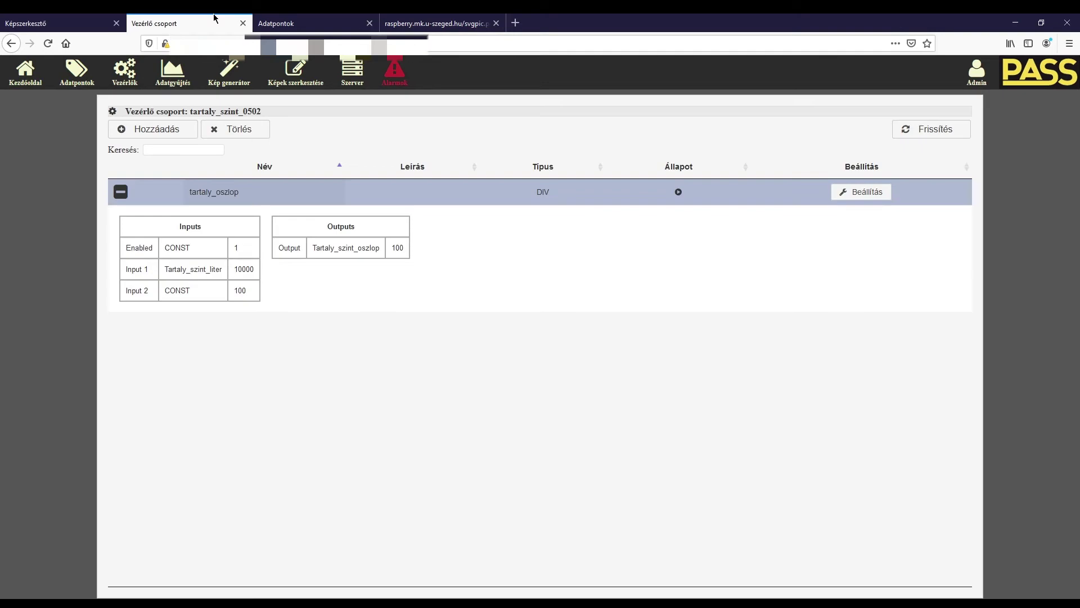
click(25, 72)
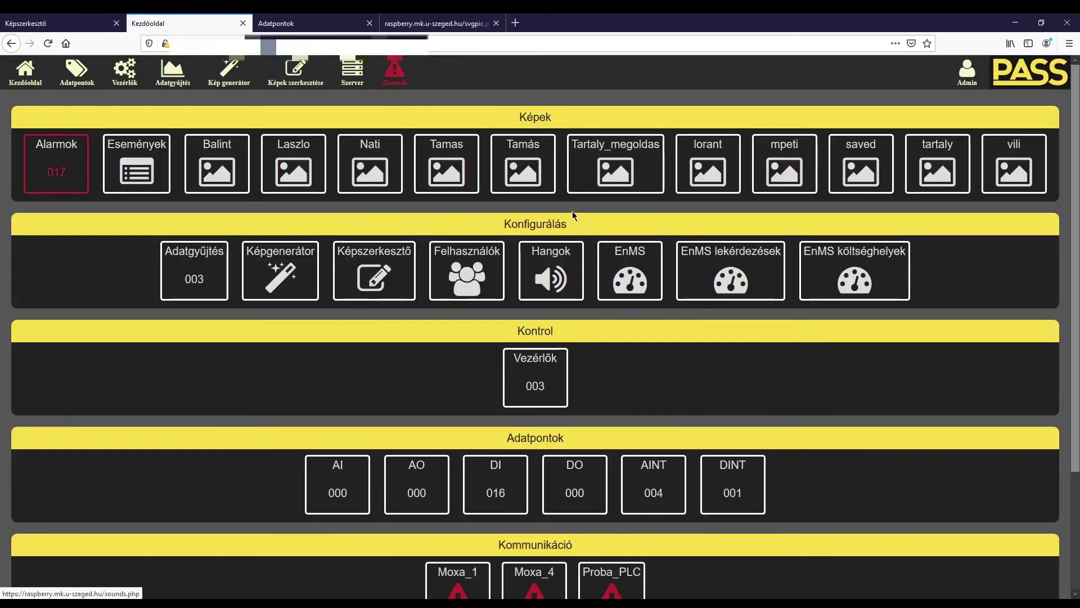
click(630, 165)
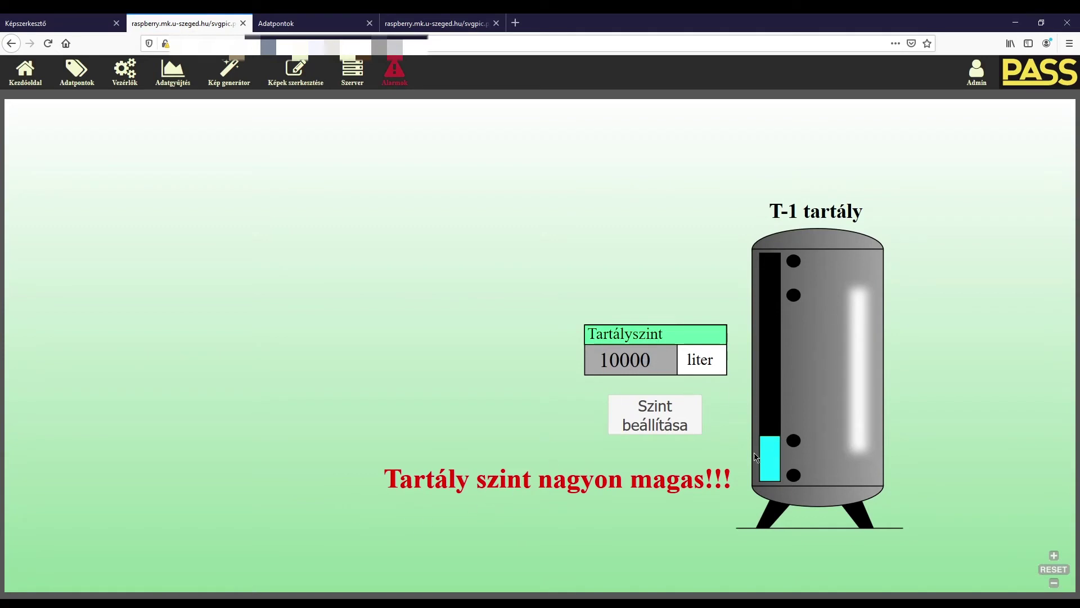
Test the Szint beállítása button by setting the tank level to 25000 and then to 50000 litres
click(674, 421)
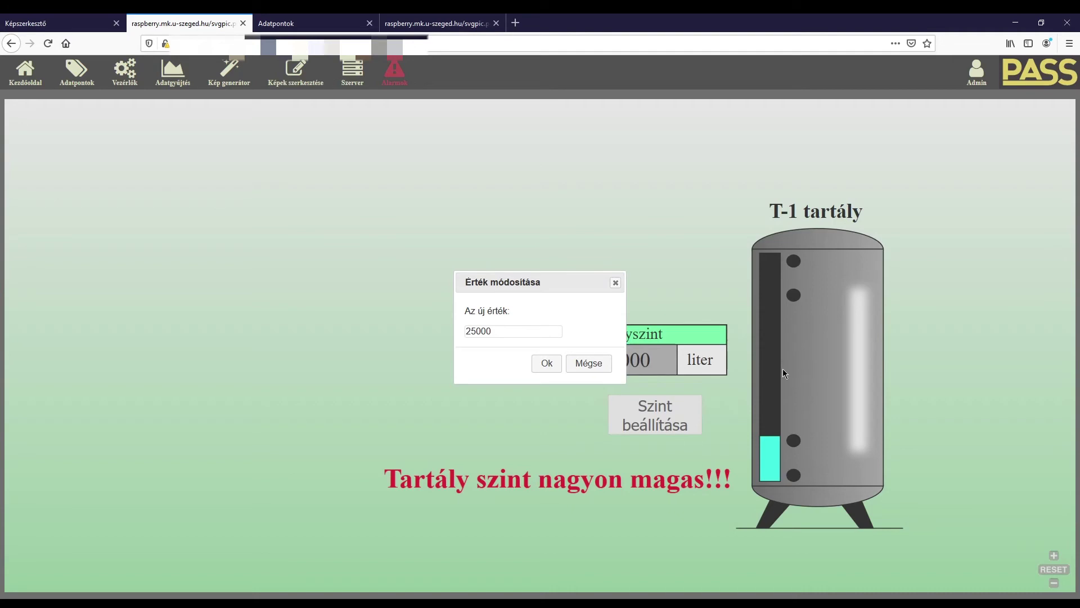
click(550, 371)
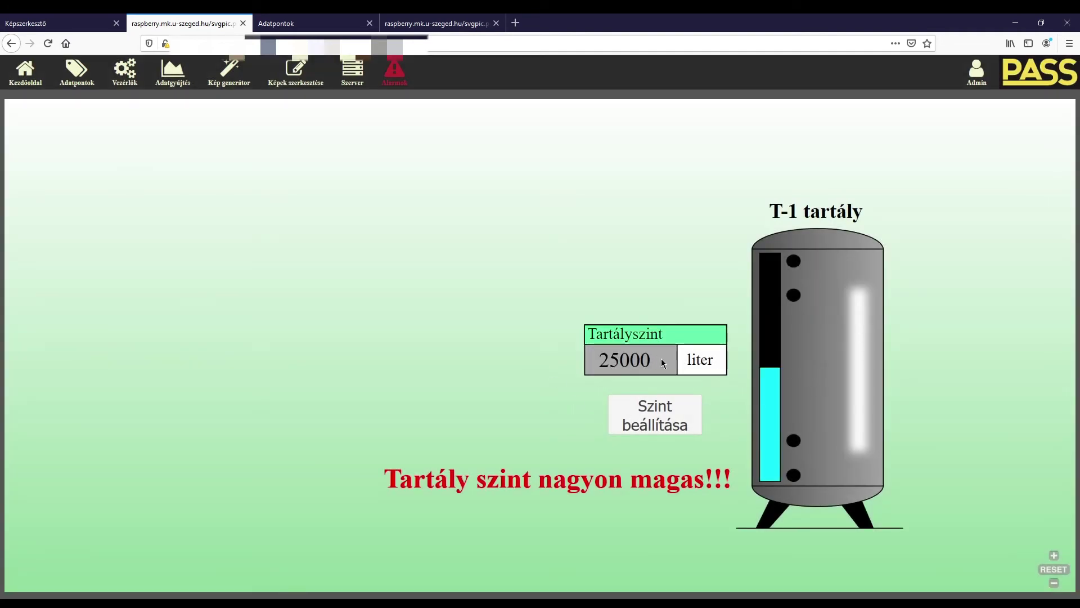
click(653, 402)
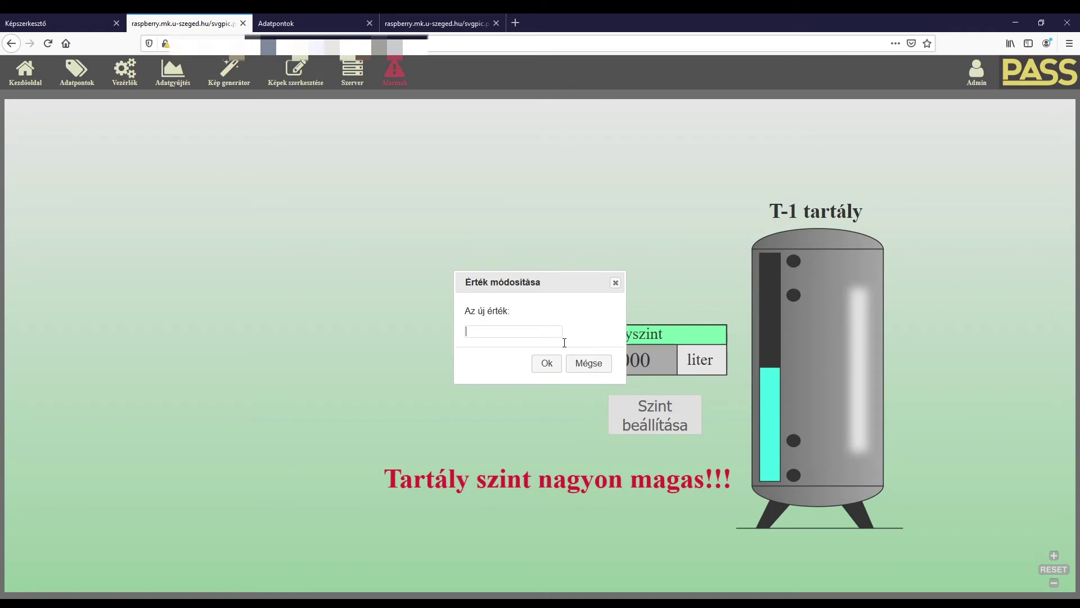
text(50000)
click(546, 365)
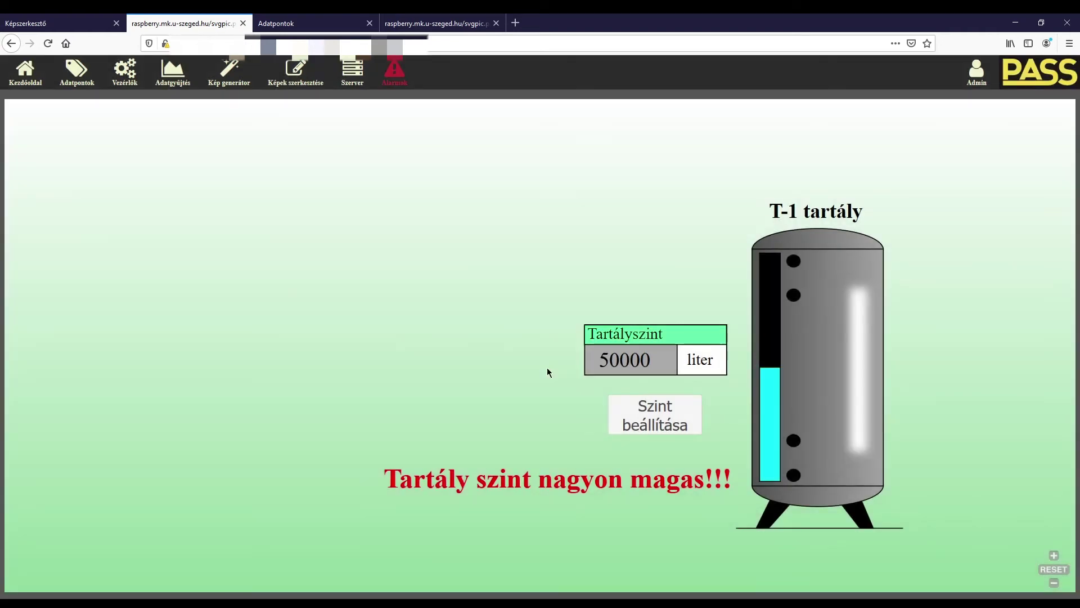
Set the tank level to 0 litres and then to 15000 litres with the Szint beállítása button
click(673, 419)
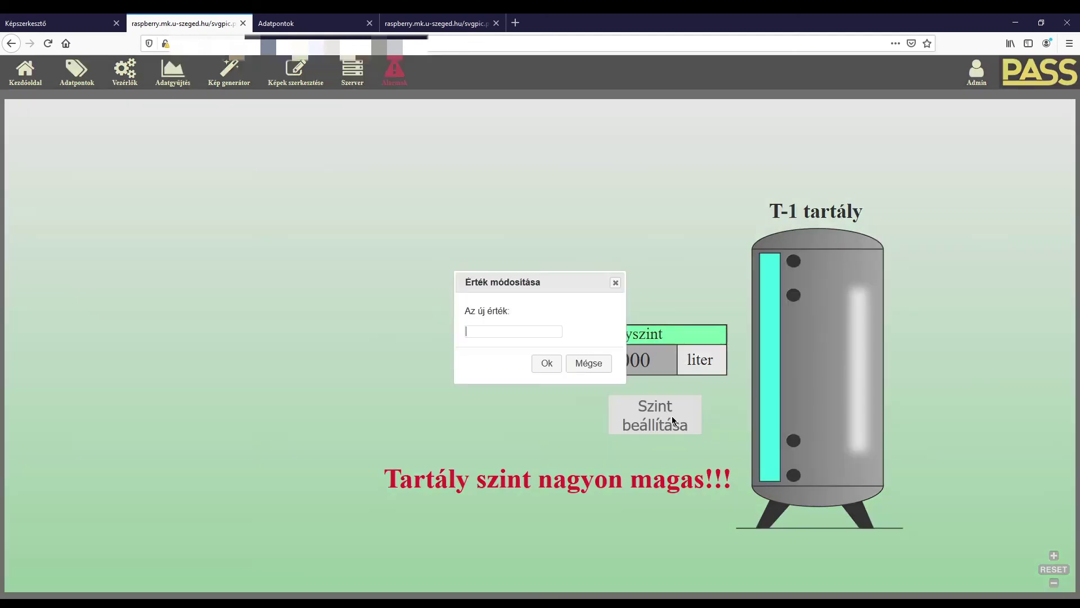
click(552, 362)
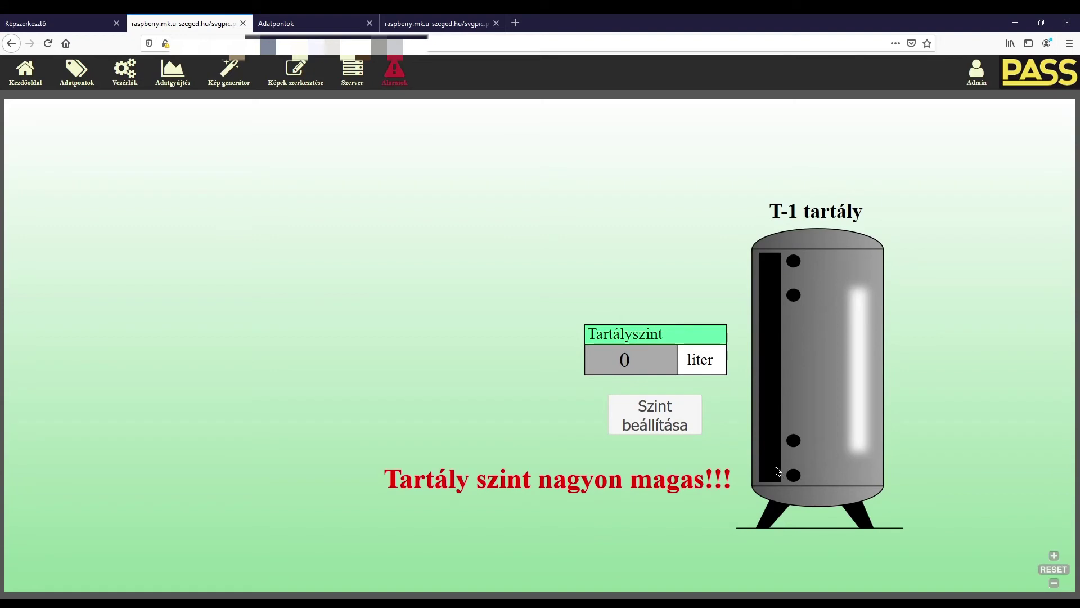
click(658, 415)
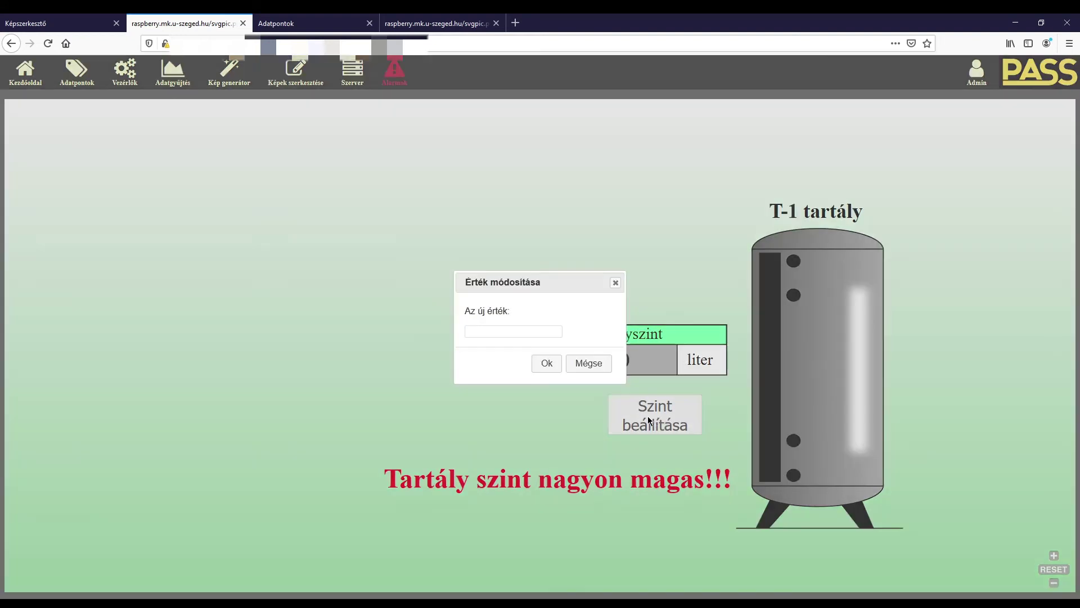
text(15000)
click(542, 365)
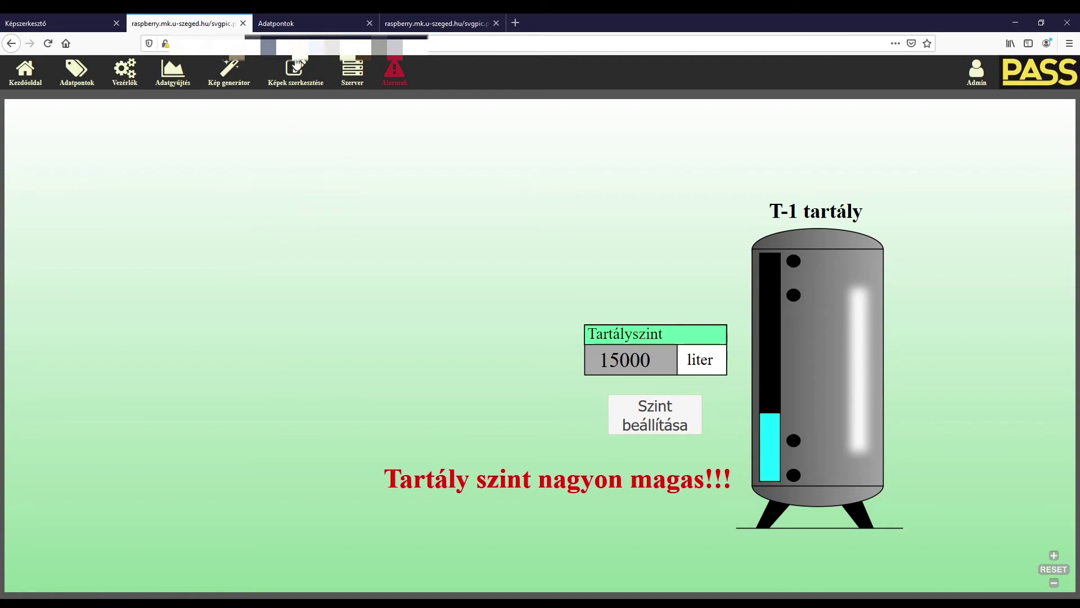
In the picture editor's browser tab, bind the fill attribute of the tank's third circle from the top to the Alarm of Tartaly_szint_liter
click(56, 23)
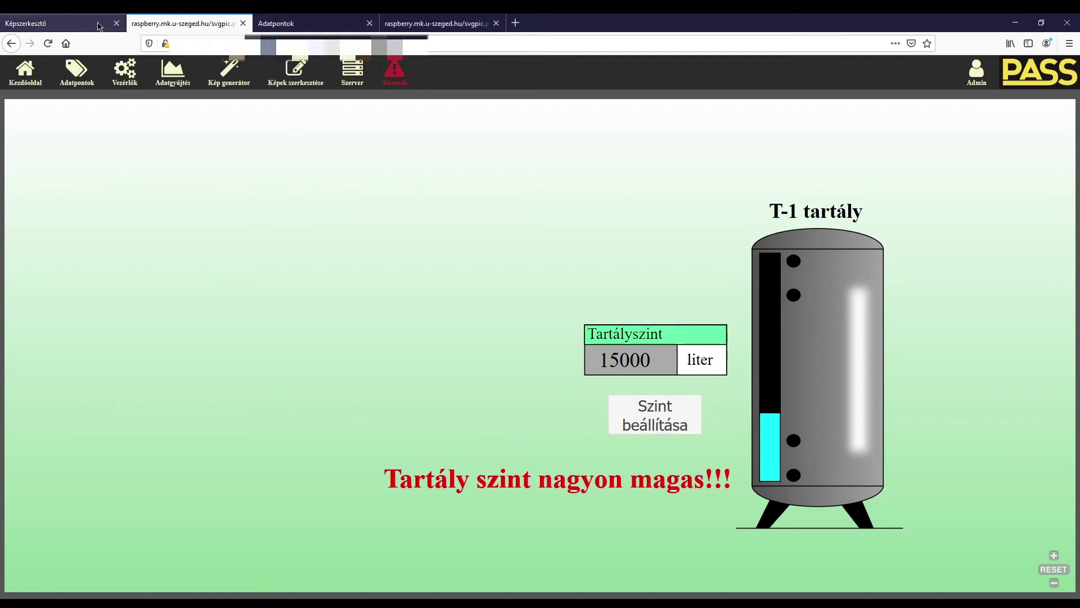
scroll(458, 394, down, 1)
scroll(458, 394, left, 1)
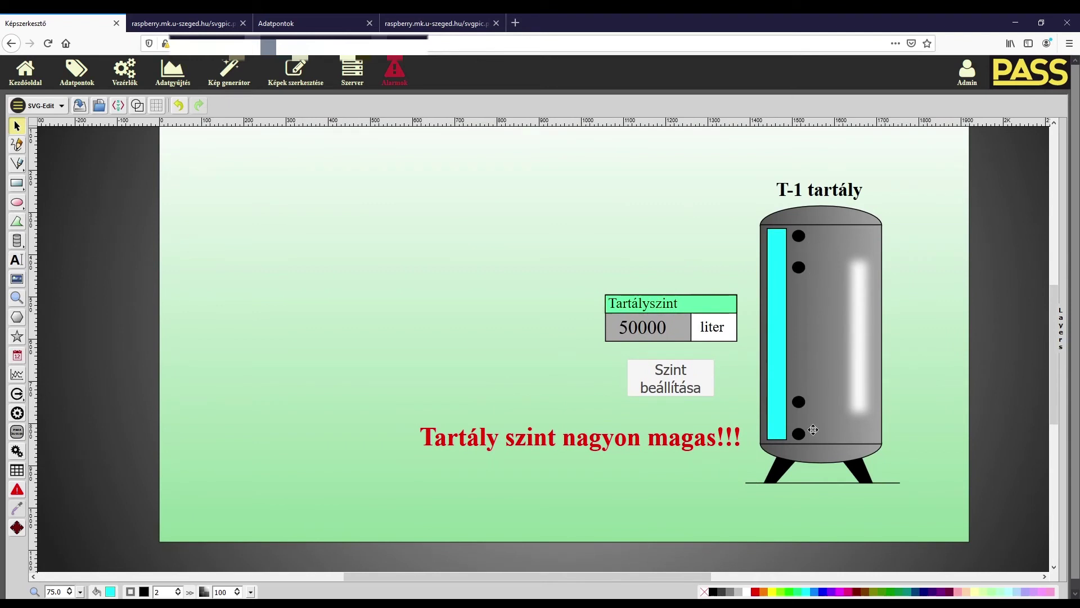
scroll(813, 315, up, 1)
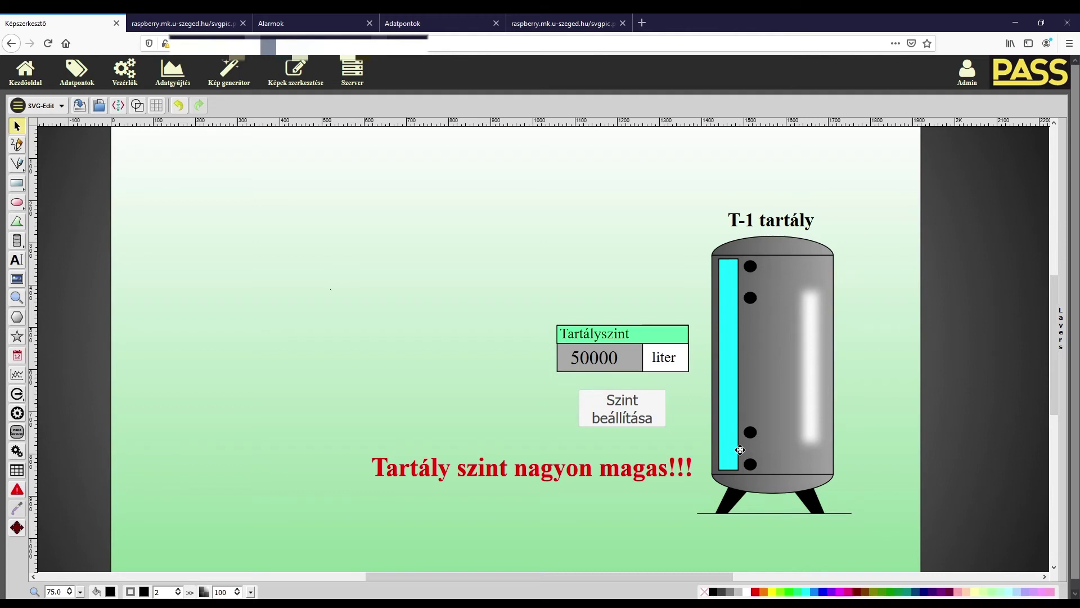
click(760, 439)
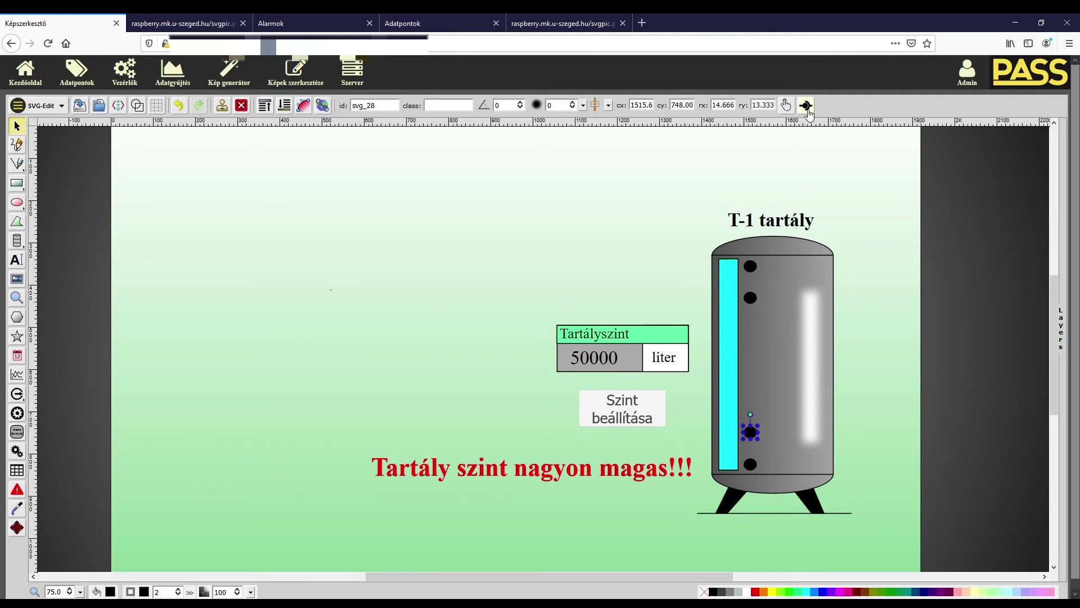
click(807, 106)
click(309, 293)
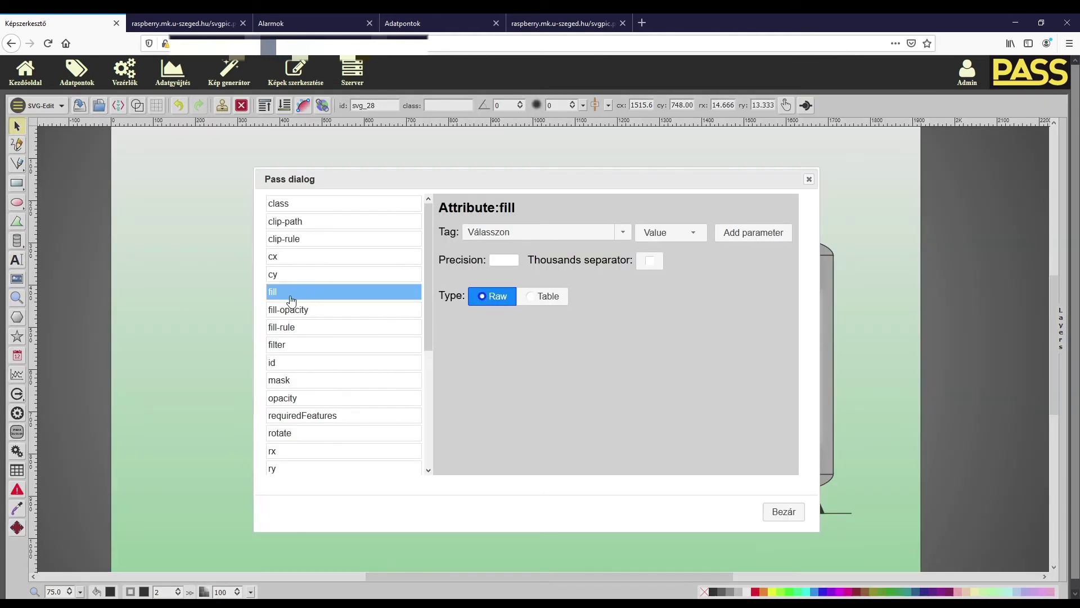
click(543, 234)
text(tar)
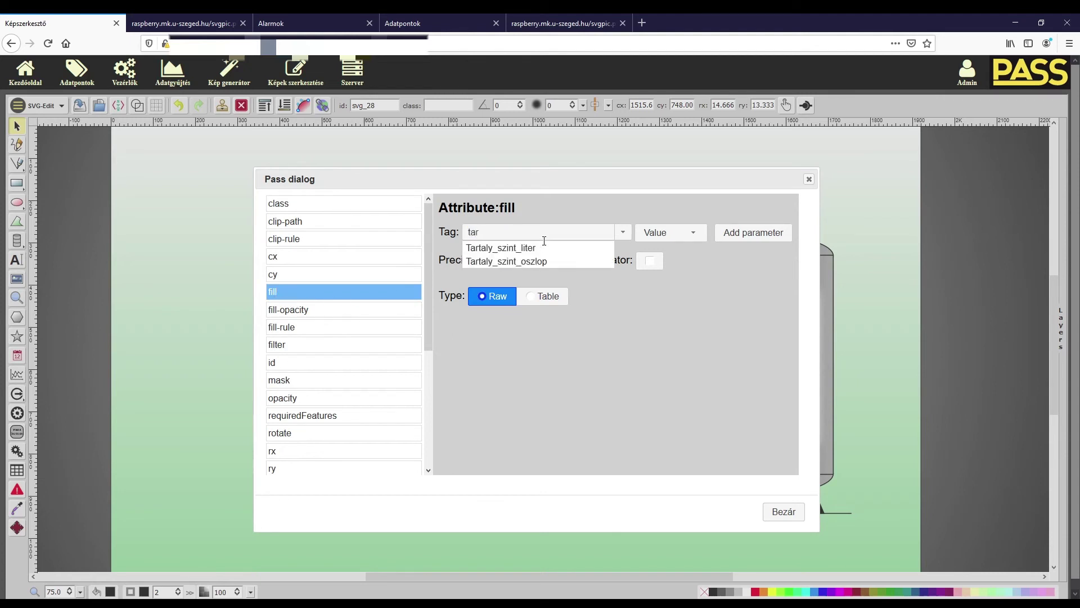
click(525, 252)
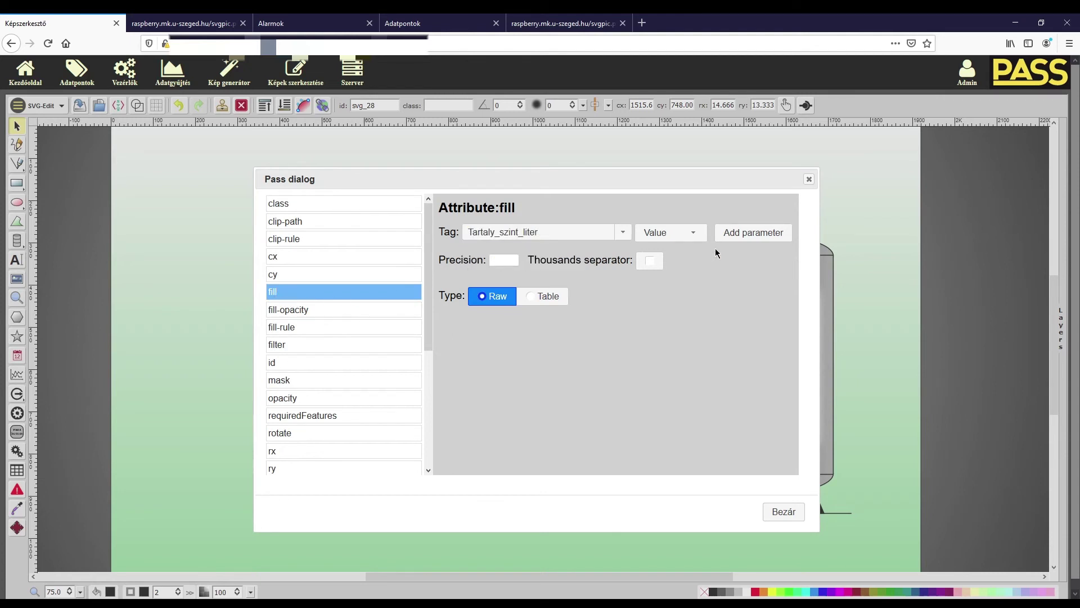
click(680, 234)
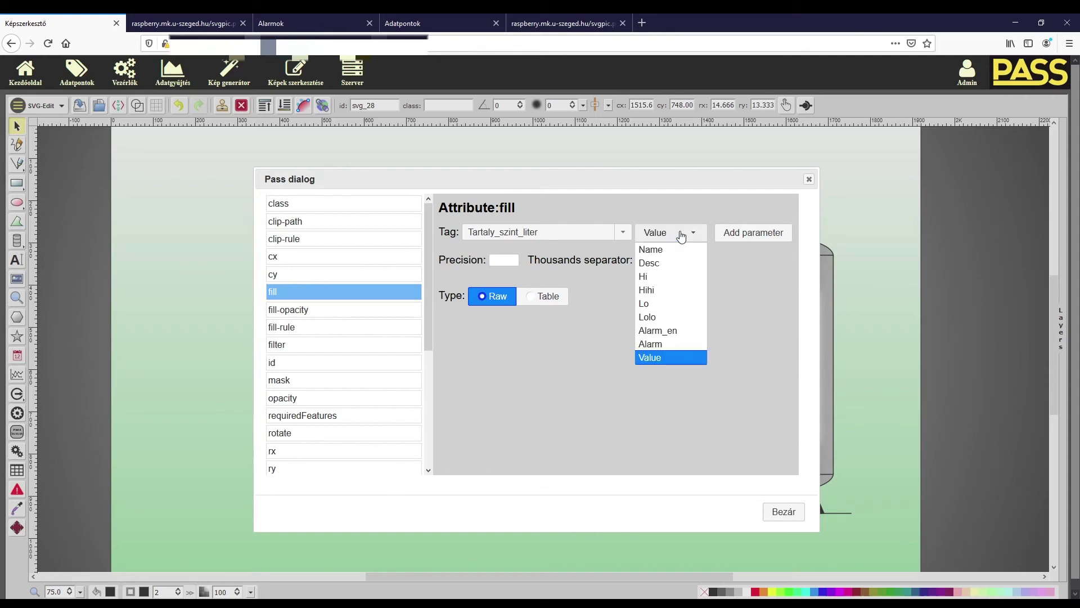
click(671, 347)
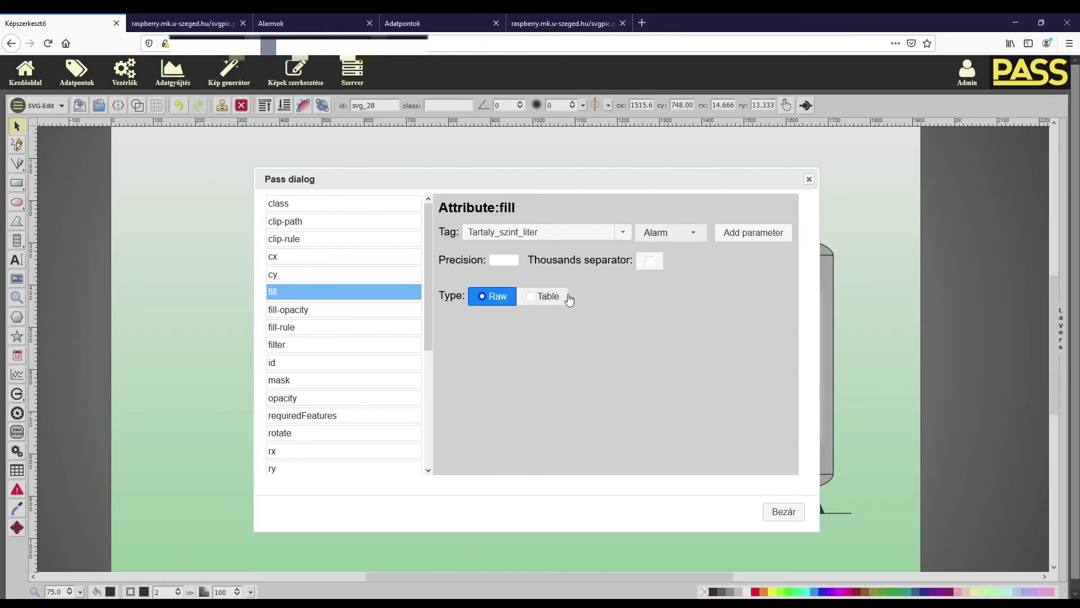
Set the fill binding's type to Table and add a row with Low 2, High 2 and Value red
click(553, 303)
mouse_move(728, 181)
mouse_down()
mouse_move(588, 188)
mouse_move(646, 170)
mouse_up()
click(543, 315)
click(386, 323)
text(2)
click(405, 325)
text(2)
click(458, 326)
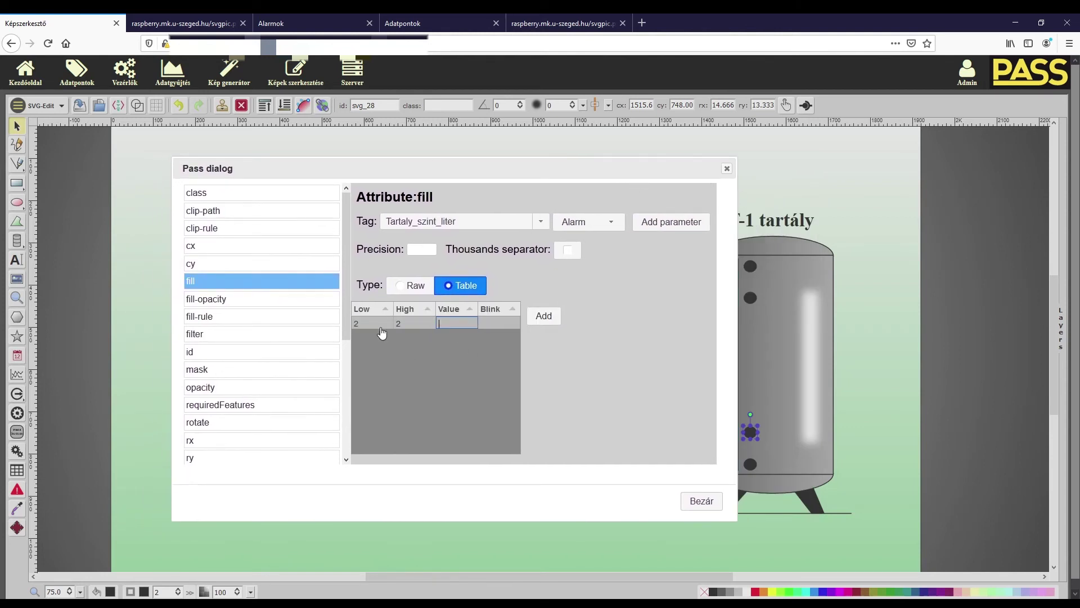
text(re)
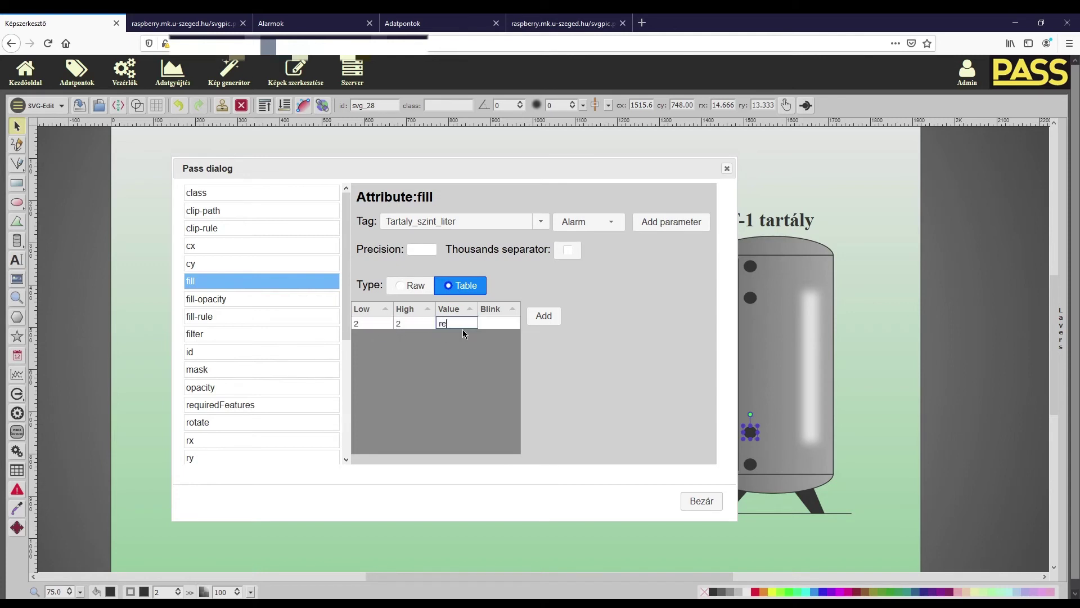
text(d)
Add two more rows to the fill table and fill in the first with Low 0, High 1 and Value black
click(544, 316)
click(544, 316)
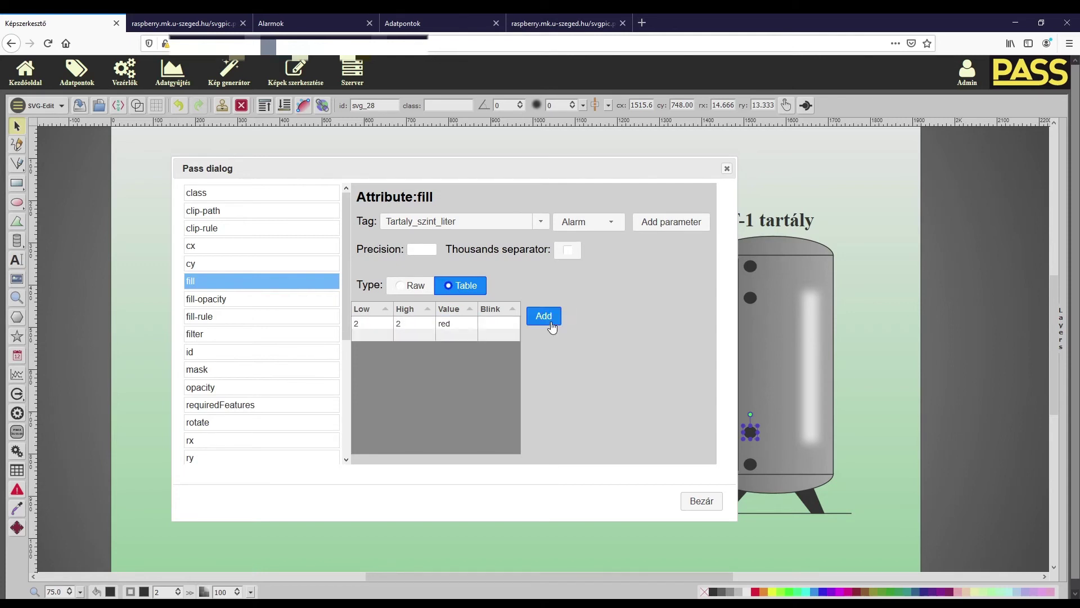
click(370, 339)
click(428, 339)
text(1)
click(453, 340)
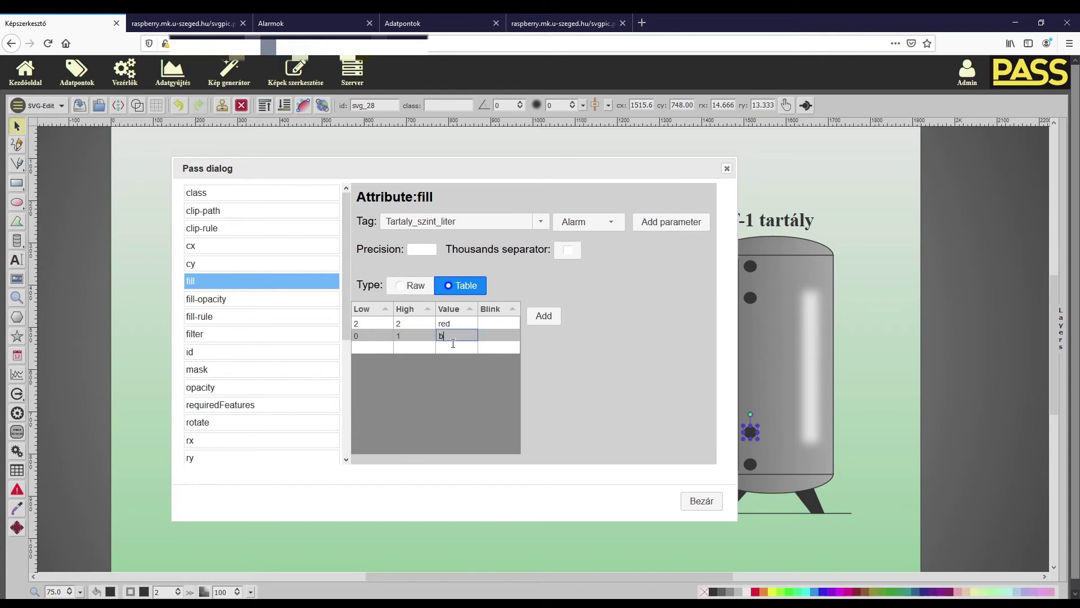
Fill in the table's last row with Low 3, High 7 and Value black, and close the attribute dialog
click(372, 349)
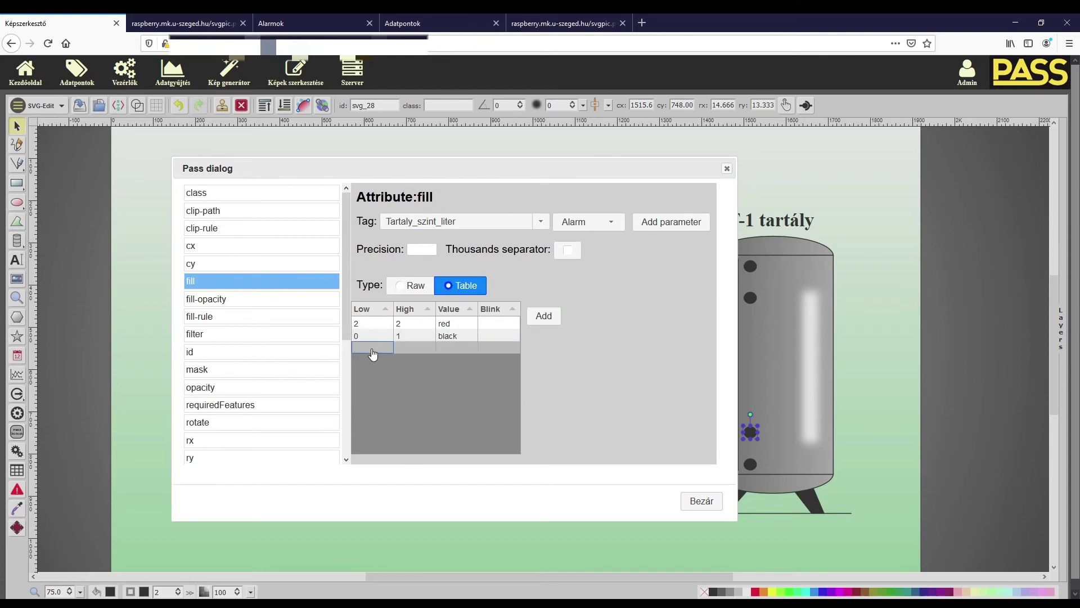
text(3)
click(406, 350)
text(7)
click(460, 351)
click(557, 364)
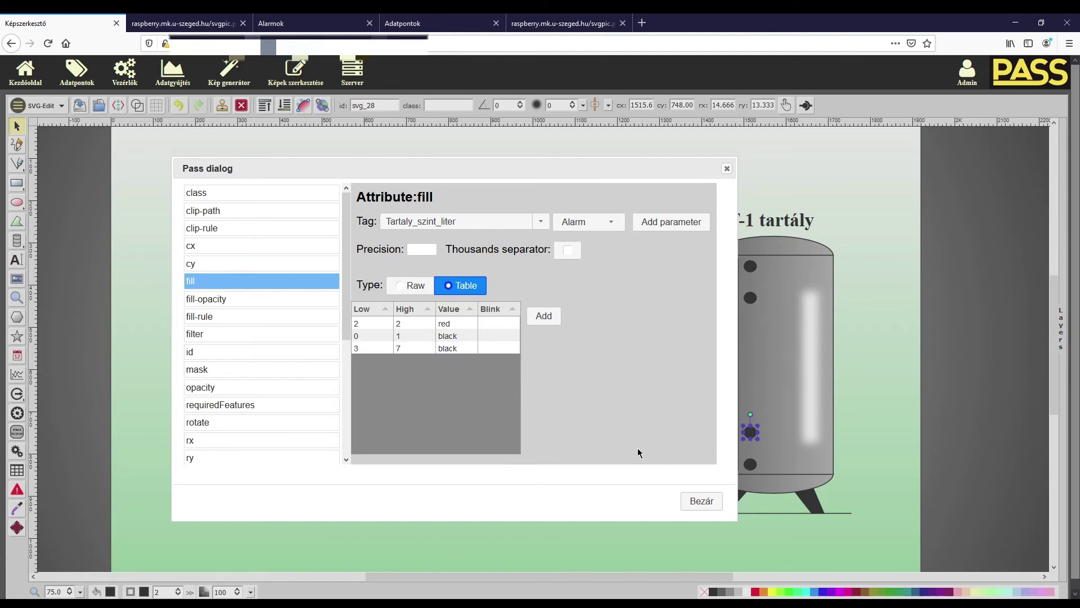
click(702, 501)
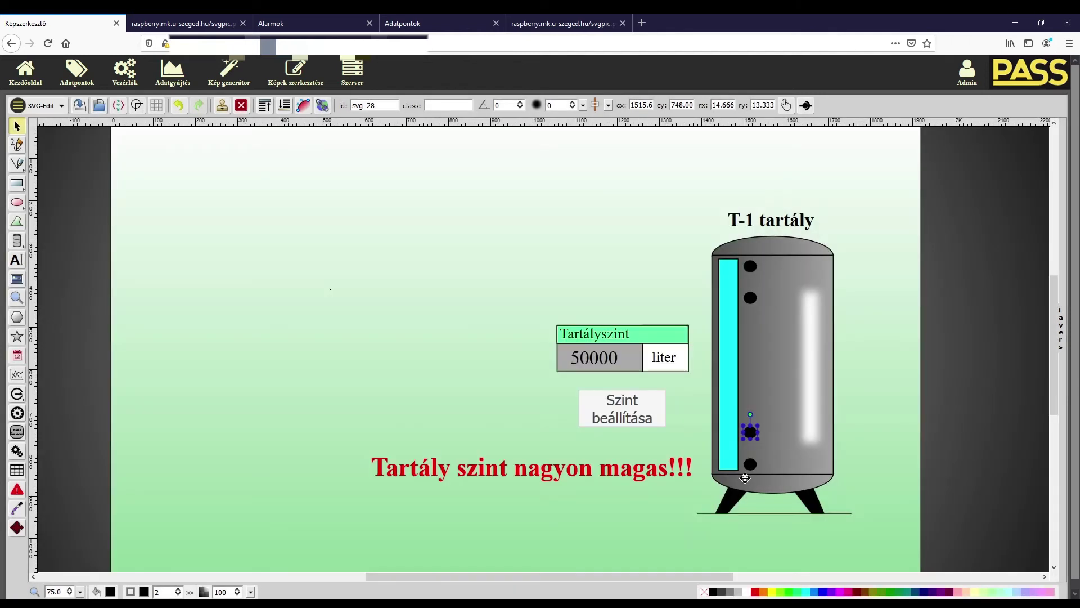
Bind the fill attribute of the tank's lowest circle to the Alarm of Tartaly_szint_liter
click(752, 465)
click(806, 105)
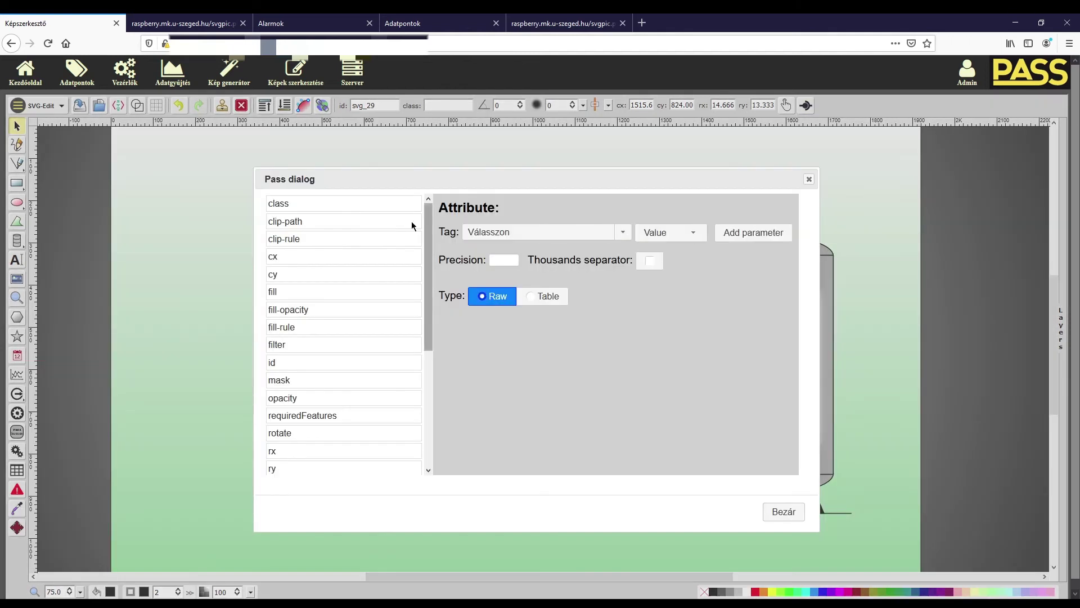
click(336, 292)
click(611, 243)
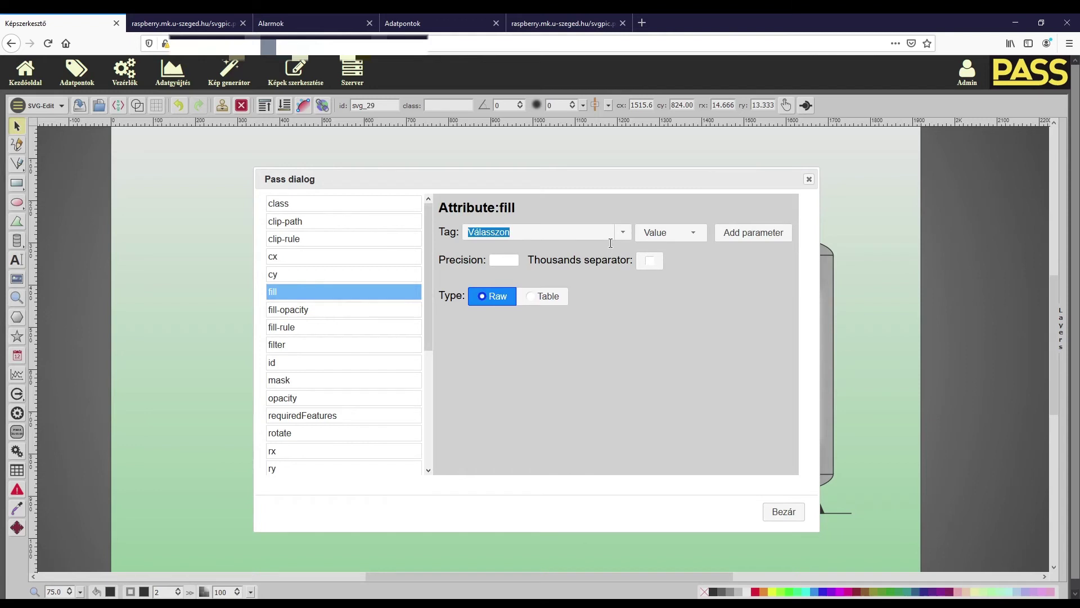
text(tar)
click(580, 248)
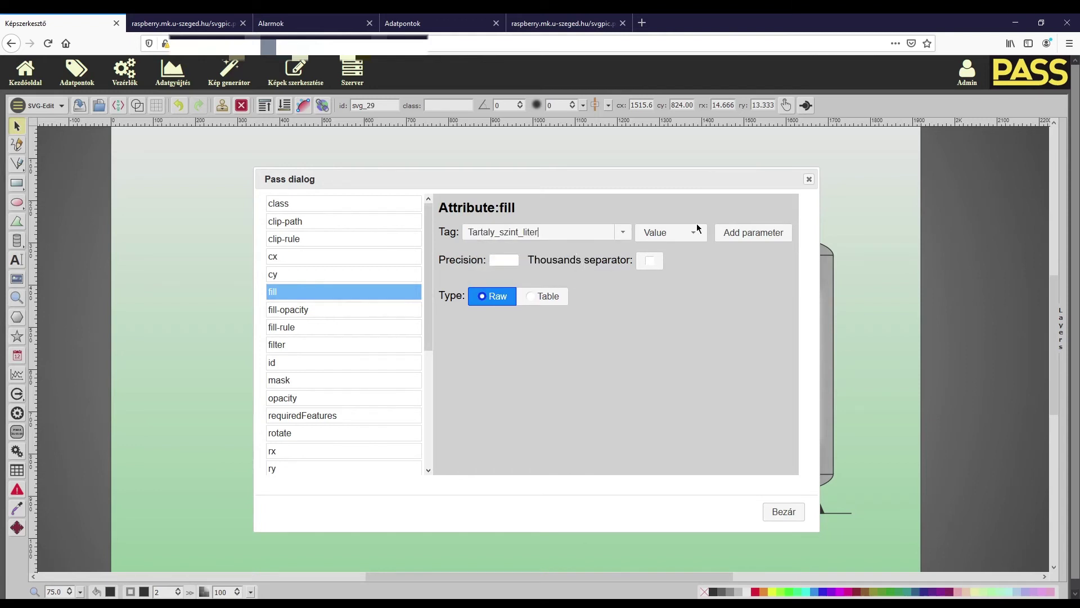
click(687, 233)
click(663, 346)
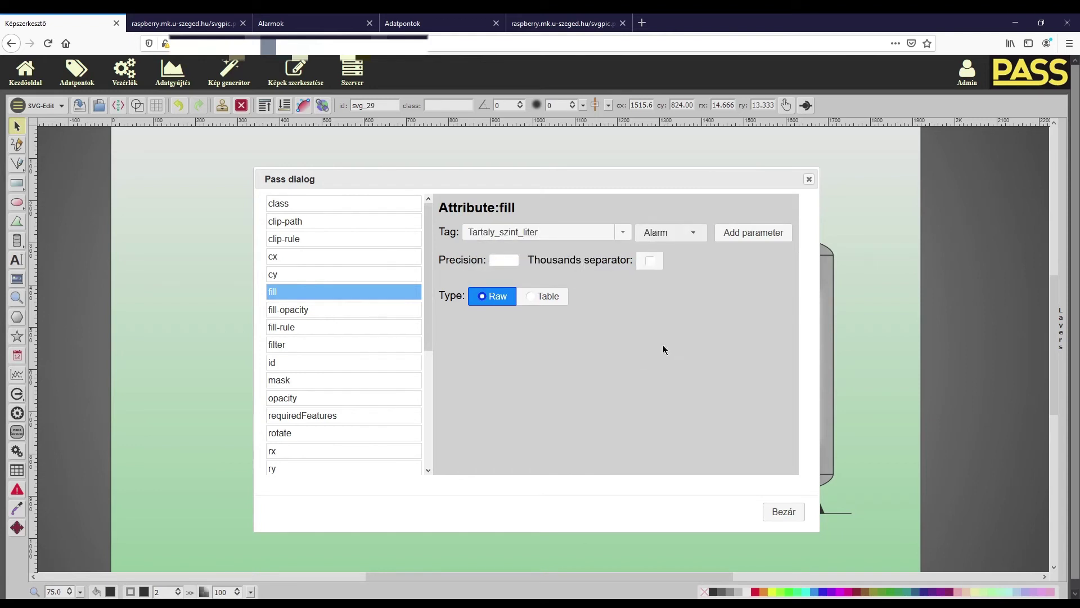
Set the lowest circle's fill binding to Table with three rows and enter Low 3, High 3, Value red in the first
click(544, 296)
click(614, 329)
click(635, 330)
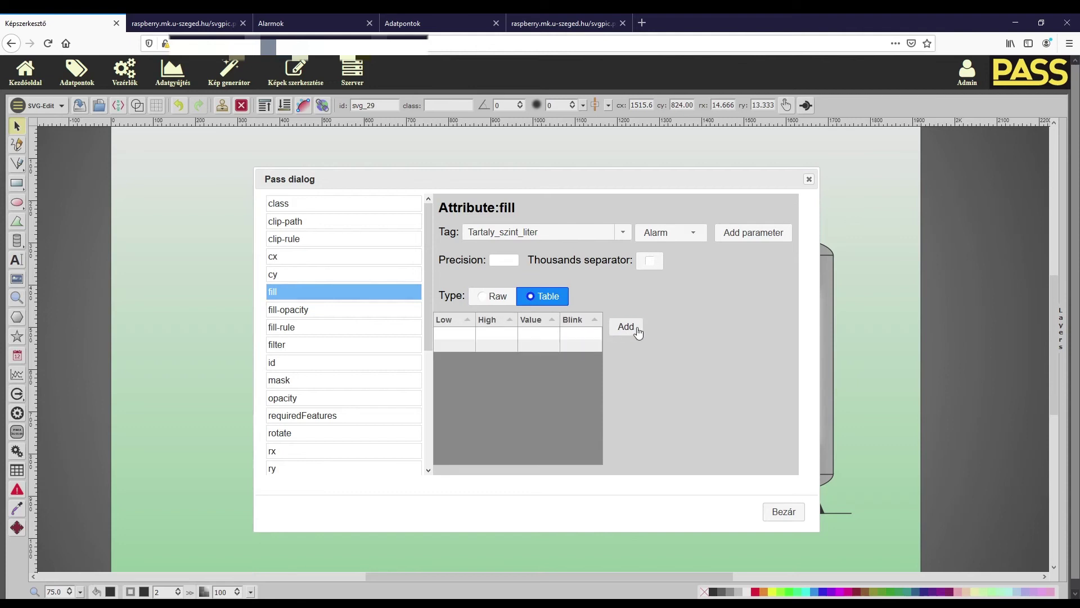
click(635, 330)
click(470, 334)
text(3)
click(498, 334)
text(3)
click(541, 338)
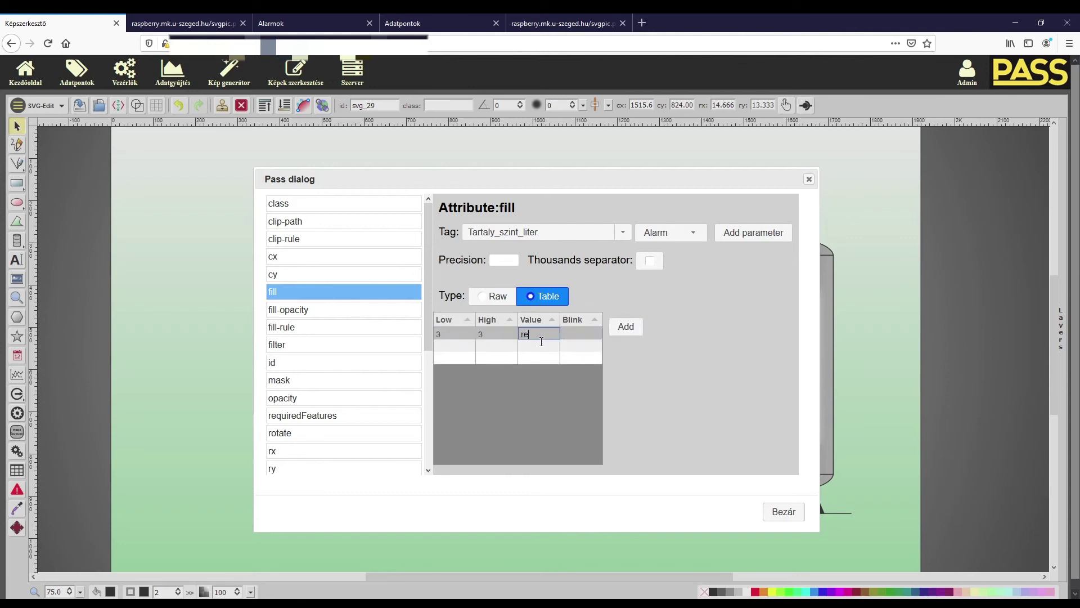
Fill in the second row of the lowest circle's fill table with Low 0, High 2 and Value black
click(457, 346)
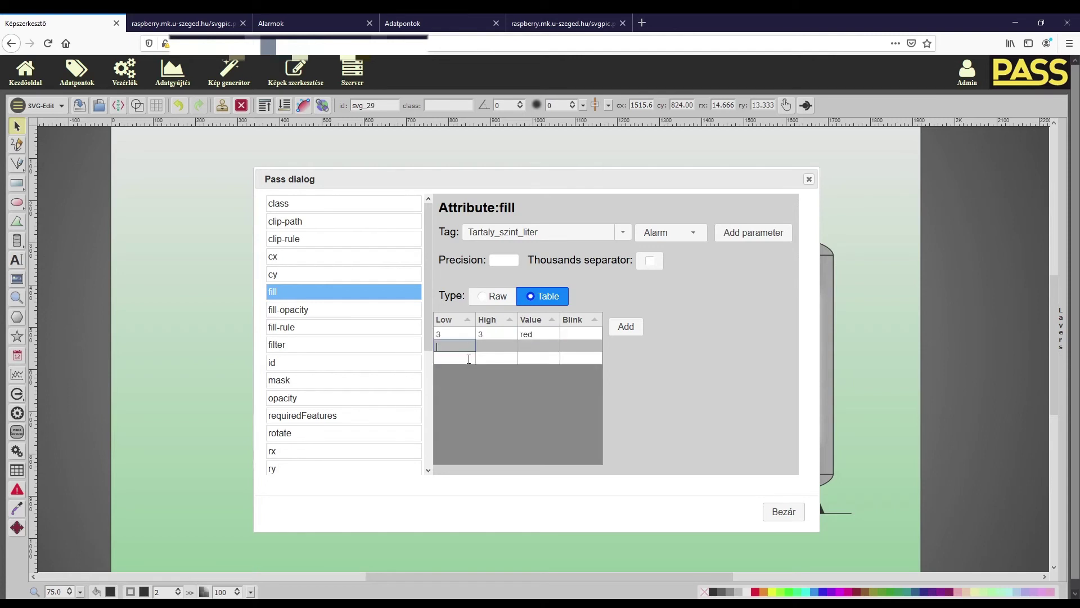
text(0)
click(499, 349)
text(2)
click(534, 349)
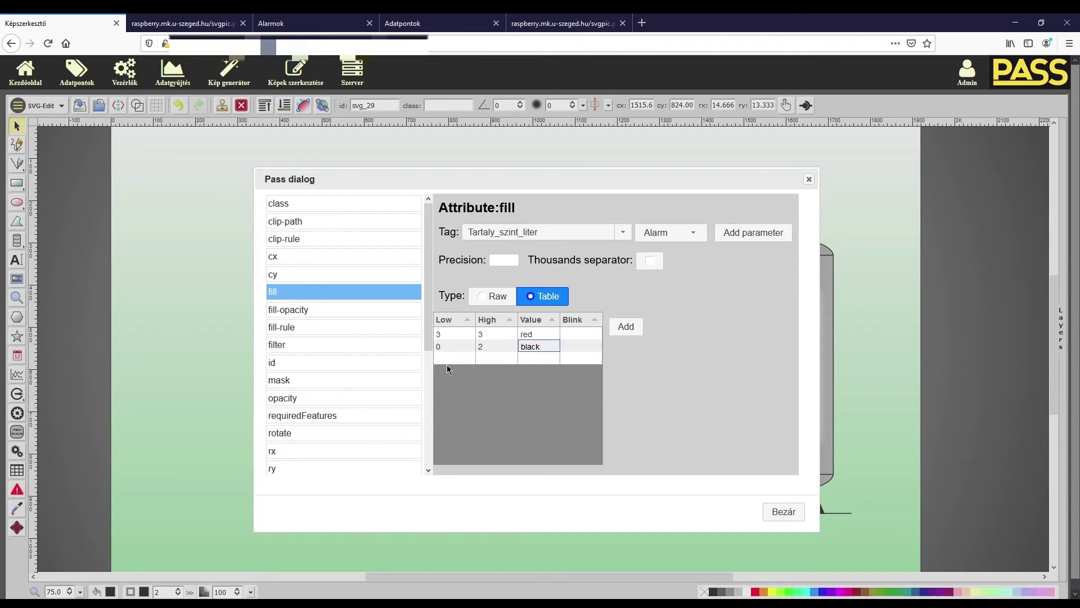
Complete the lowest circle's fill table with Low 4, High 7 and Value black, and close the dialog
click(448, 361)
text(4)
click(509, 360)
text(7)
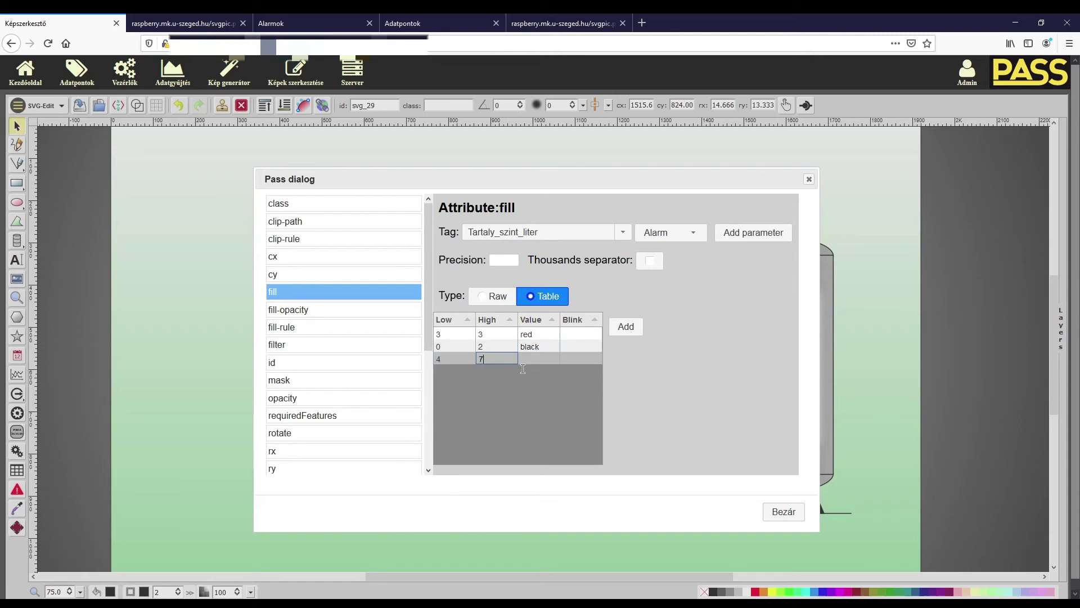
click(532, 360)
text(black)
key(Return)
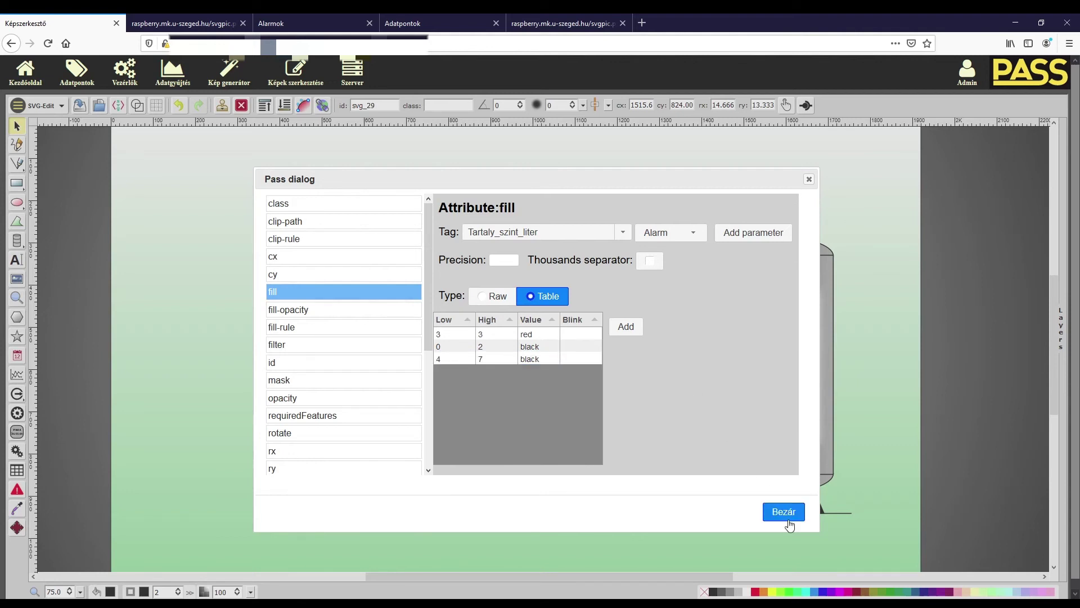
click(785, 513)
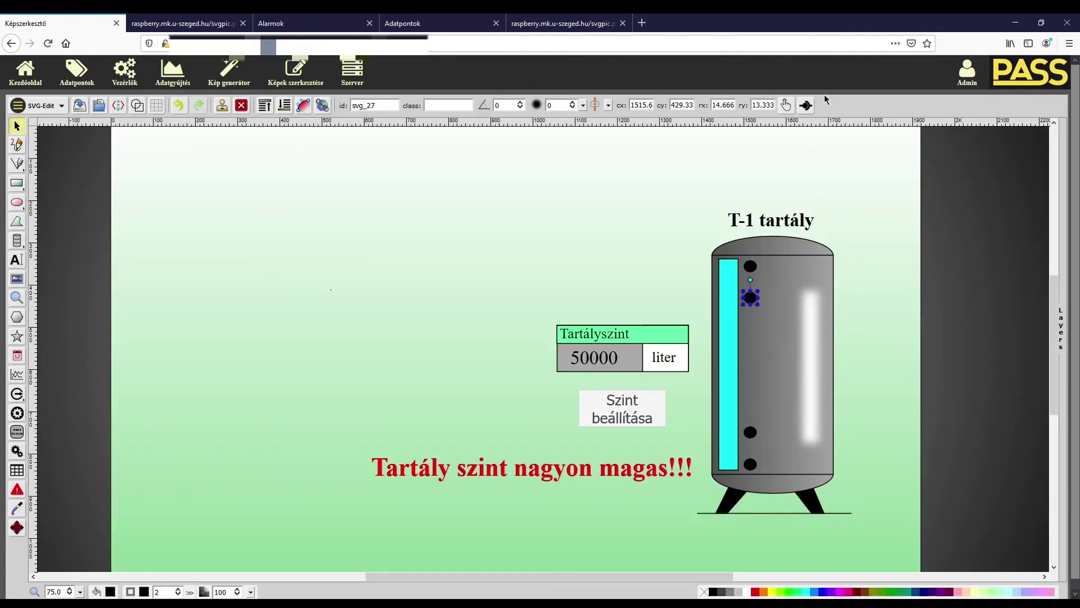
Open the fill attribute's data binding for the tank's second circle from the top
click(806, 105)
click(398, 287)
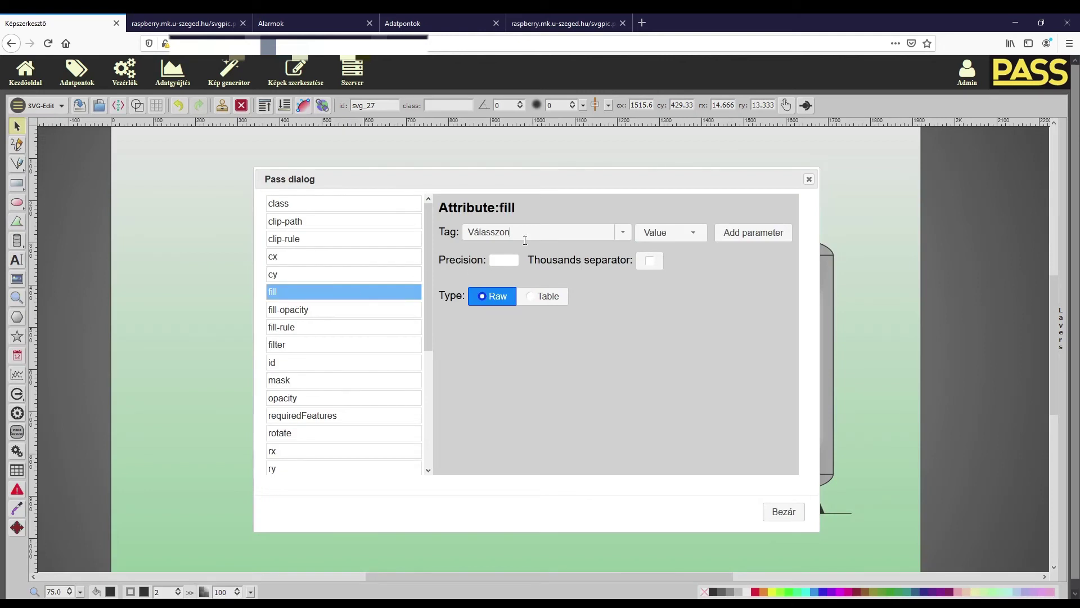